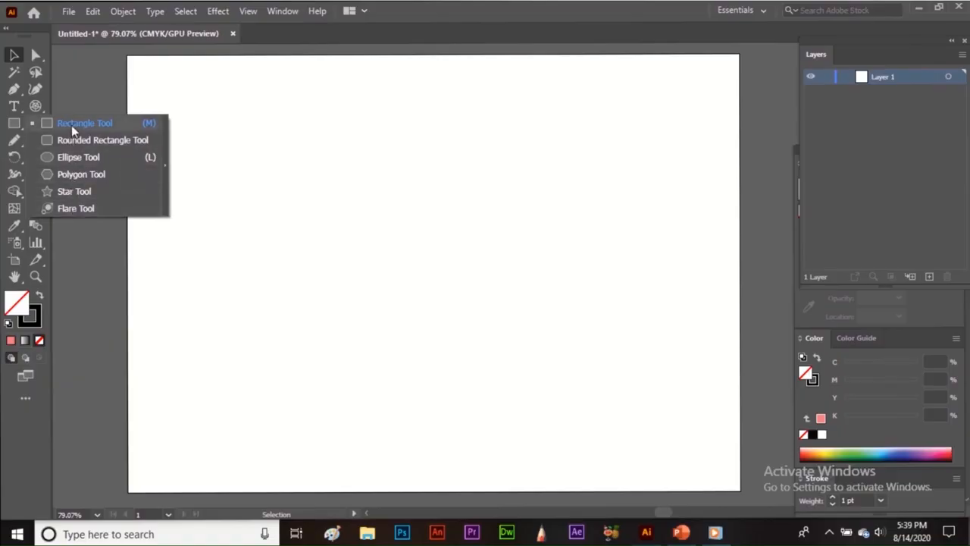
Draw an upright rectangle near the artboard's upper left corner and fill it with the coral colour EF7575
{"action": "left_click", "coordinate": [143, 127]}
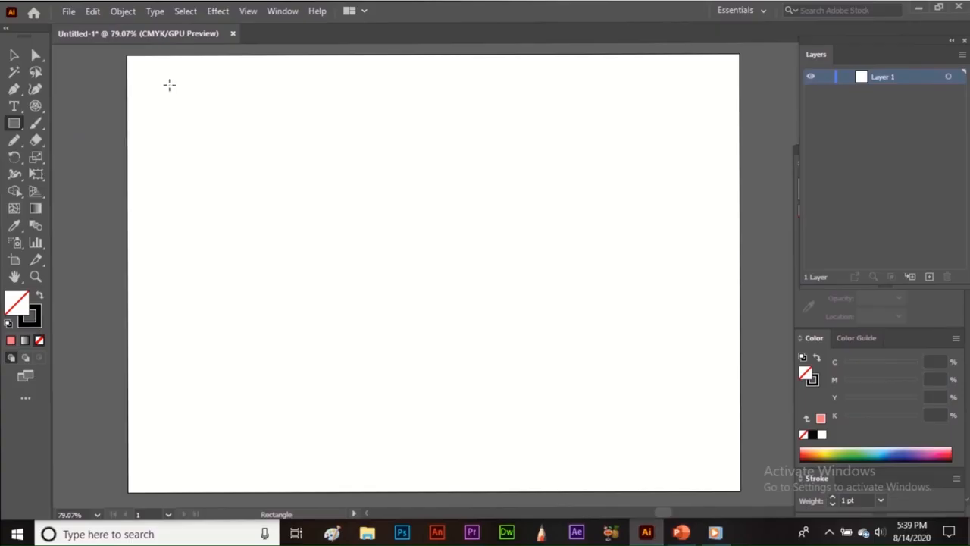
{"action": "left_click_drag", "start_coordinate": [169, 81], "coordinate": [244, 176]}
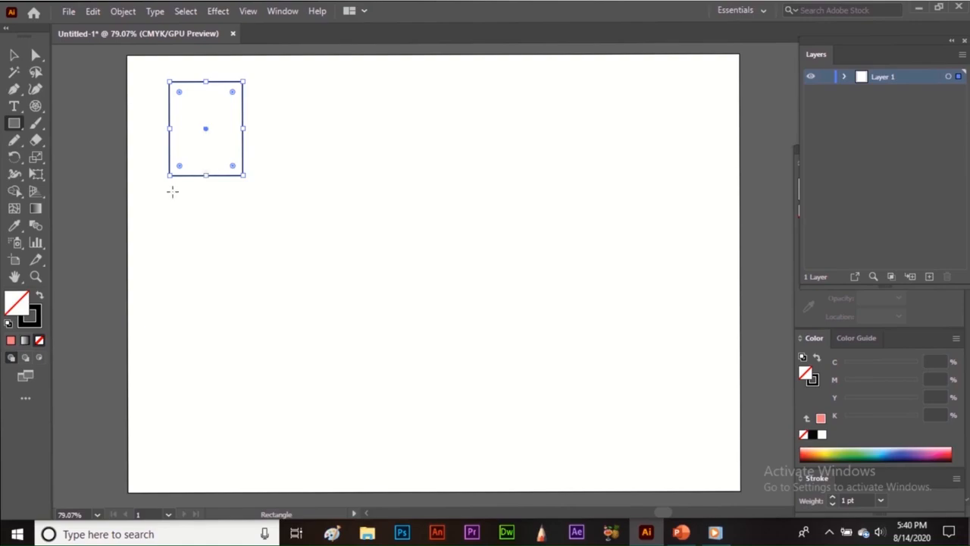
{"action": "double_click", "coordinate": [15, 307]}
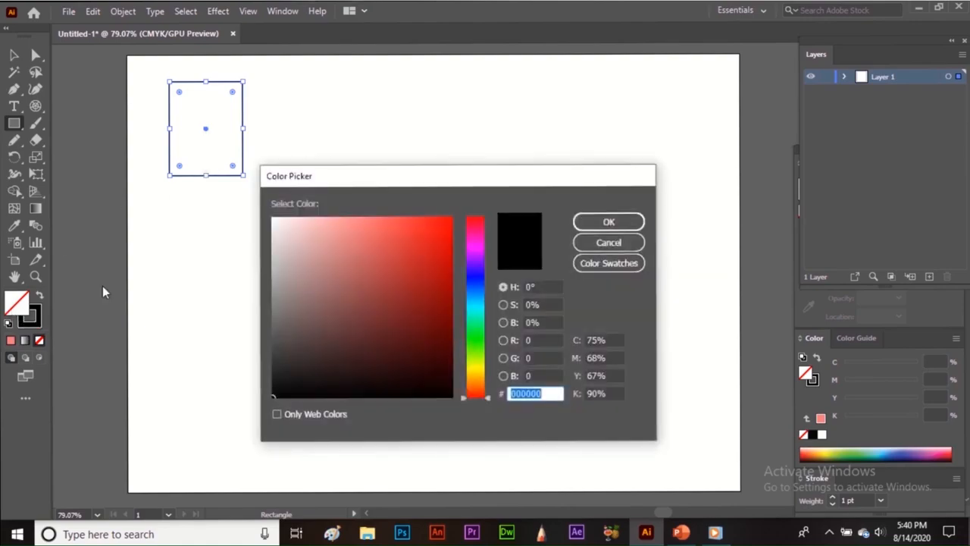
{"action": "left_click_drag", "start_coordinate": [329, 240], "coordinate": [364, 225]}
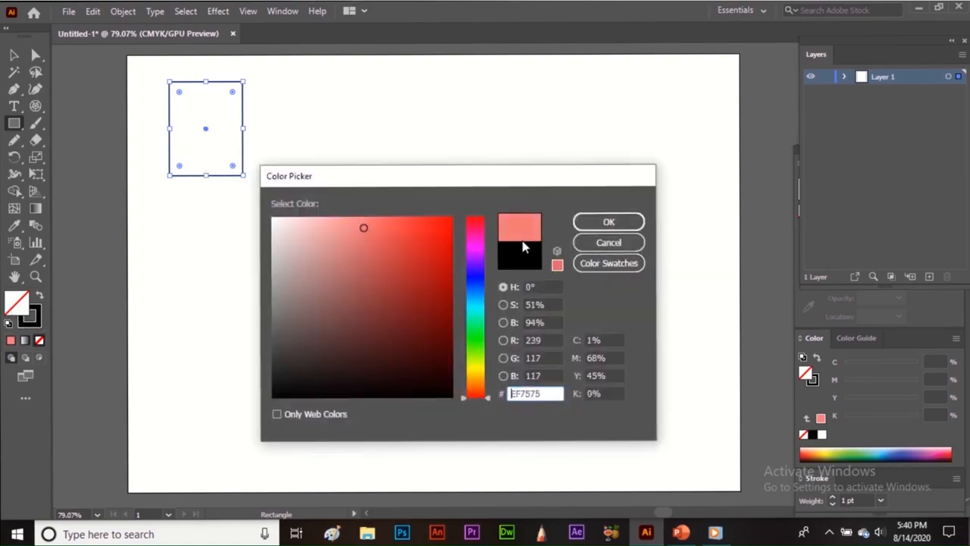
{"action": "left_click", "coordinate": [609, 221]}
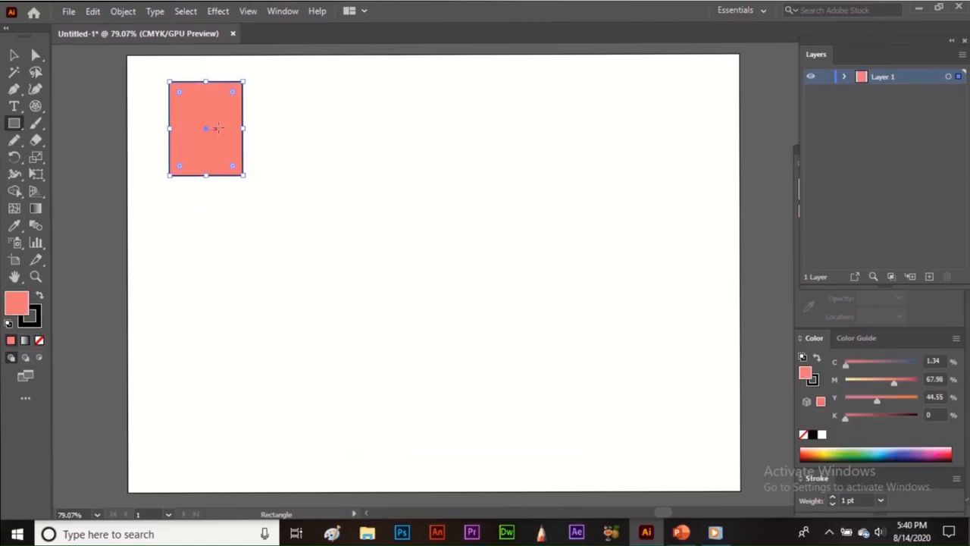
Draw a square, a rectangle outward from its centre and a centred square along the top row, plus a 96.748 px square below the first rectangle
{"action": "left_click_drag", "start_coordinate": [326, 94], "coordinate": [370, 173]}
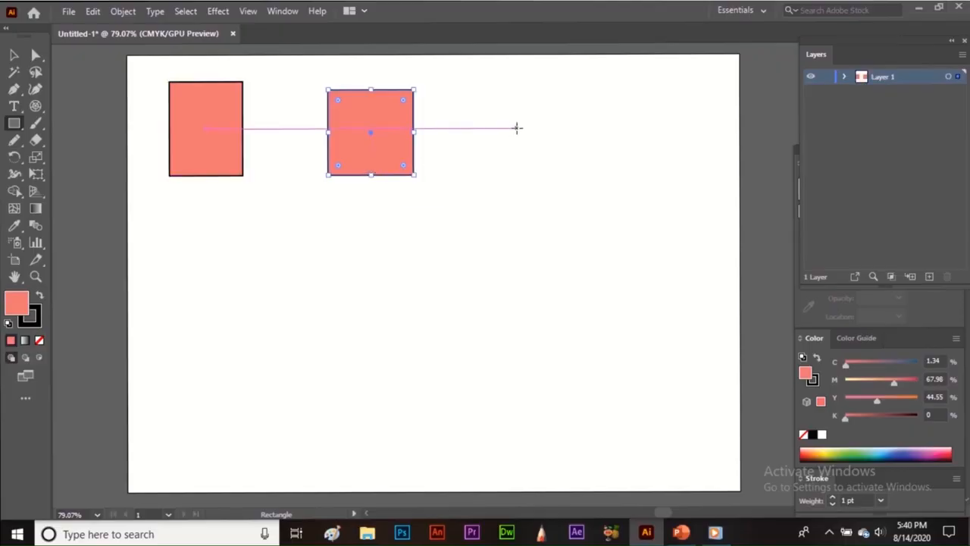
{"action": "left_click_drag", "start_coordinate": [517, 128], "coordinate": [550, 171]}
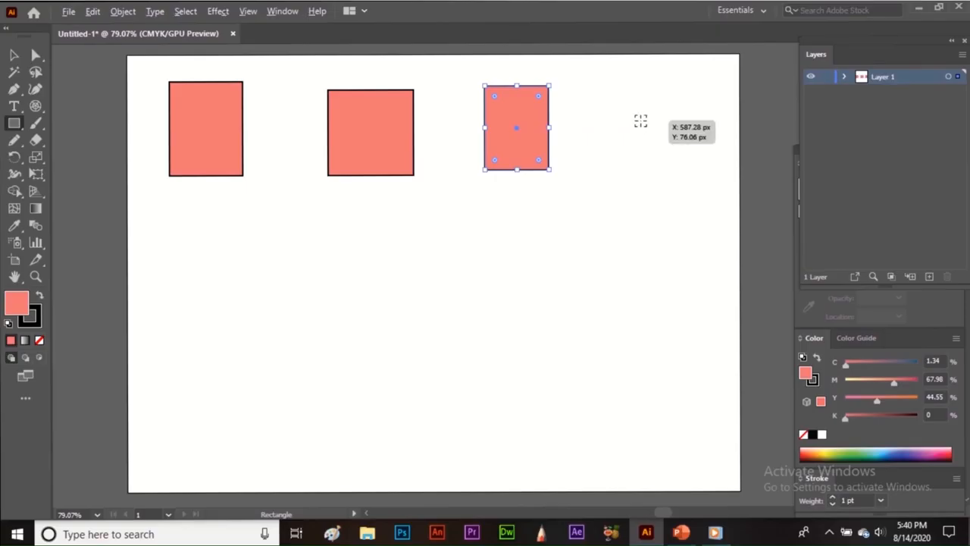
{"action": "left_click_drag", "start_coordinate": [641, 120], "coordinate": [680, 166]}
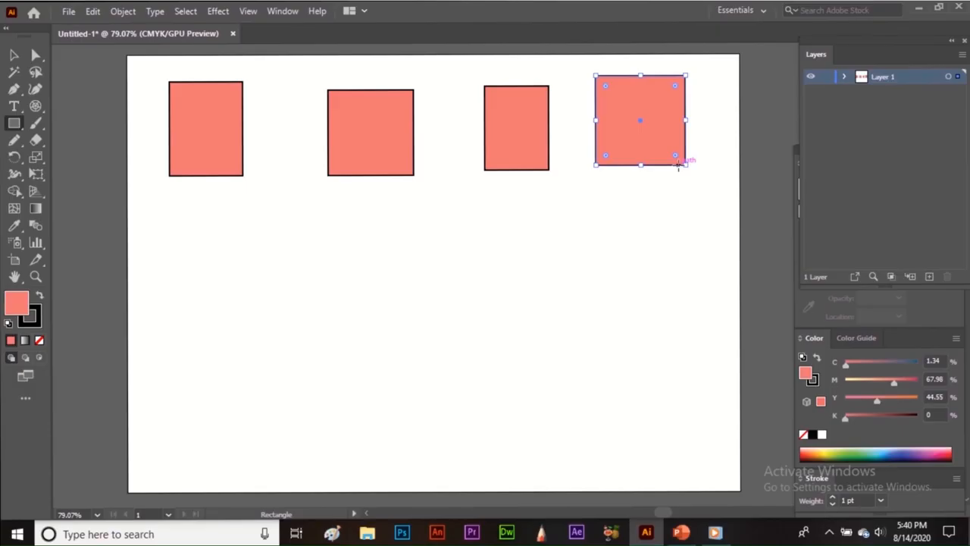
{"action": "mouse_move", "coordinate": [158, 218]}
{"action": "left_mouse_down"}
{"action": "mouse_move", "coordinate": [242, 304]}
{"action": "mouse_move", "coordinate": [301, 304]}
{"action": "mouse_move", "coordinate": [228, 314]}
{"action": "mouse_move", "coordinate": [293, 293]}
{"action": "mouse_move", "coordinate": [247, 324]}
{"action": "left_mouse_up"}
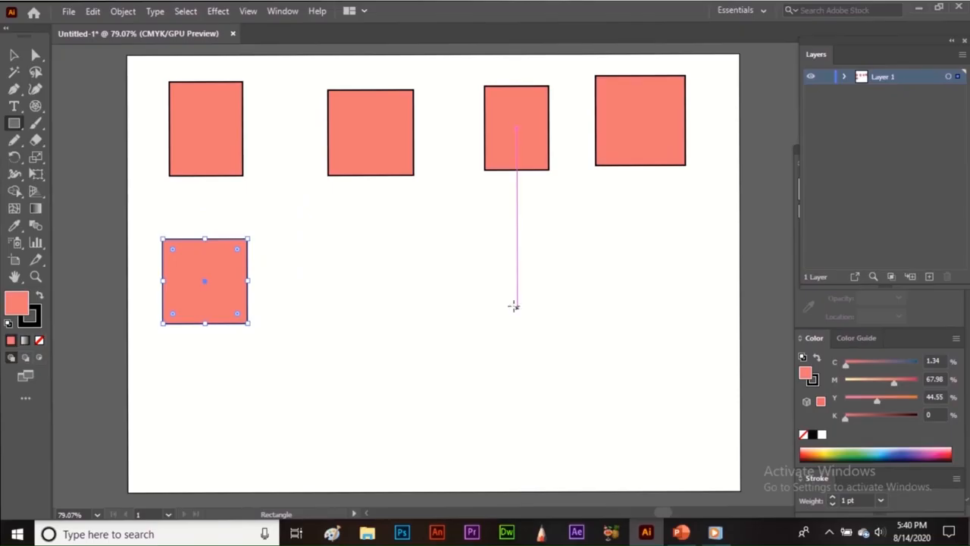
Create a 96.748 by 96.748 px square from exact dimensions in the lower right area, and delete all shapes from the artboard
{"action": "left_click", "coordinate": [516, 361]}
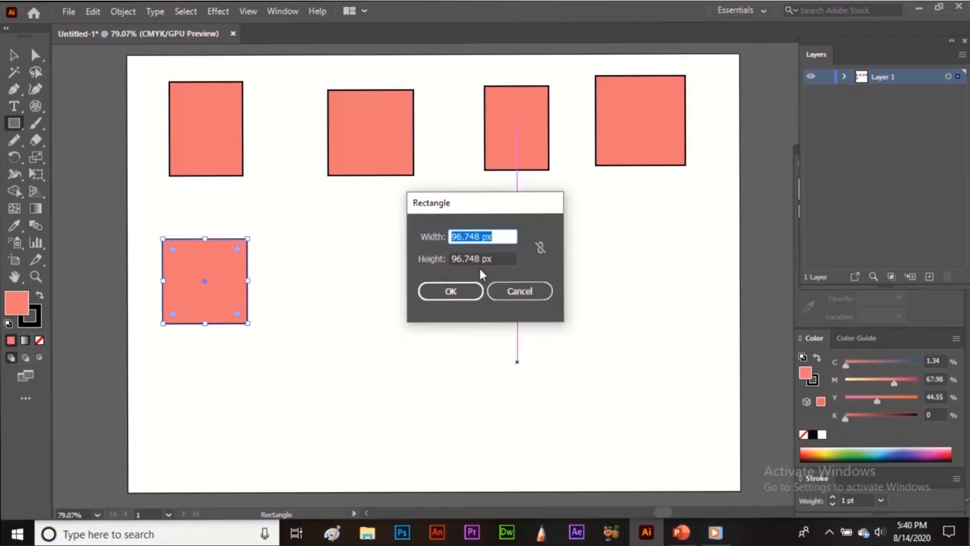
{"action": "left_click", "coordinate": [448, 293]}
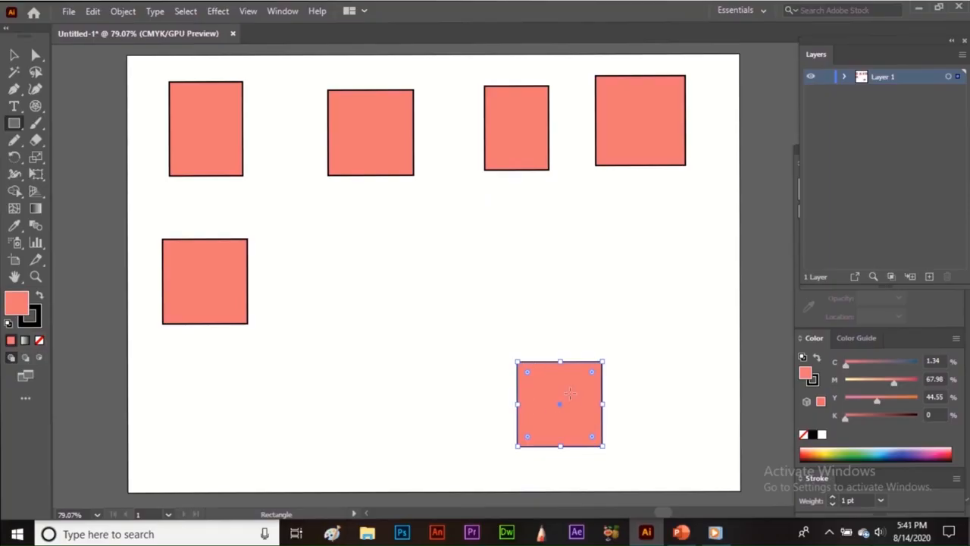
{"action": "key", "text": "v"}
{"action": "left_click_drag", "start_coordinate": [139, 88], "coordinate": [640, 437]}
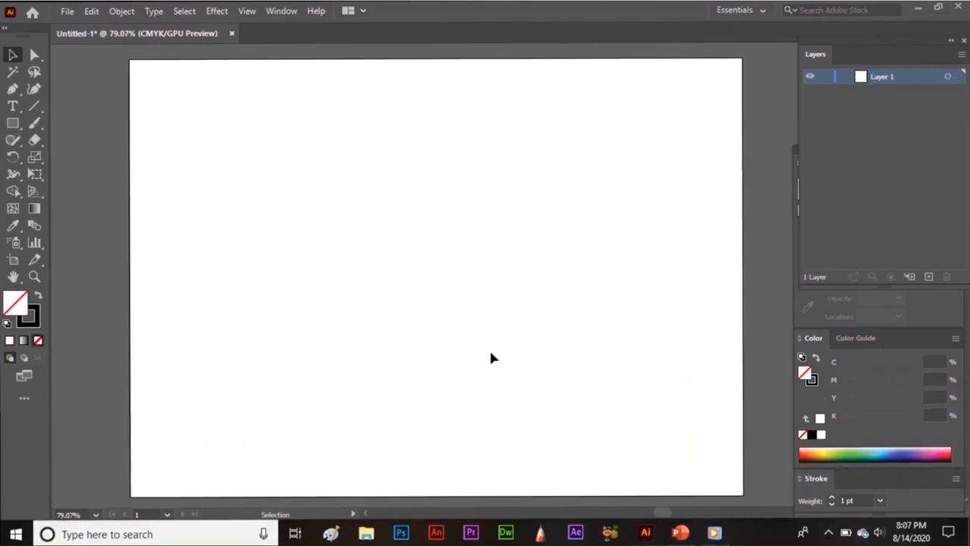
Draw a wide rounded rectangle near the artboard's upper left corner with the Rounded Rectangle tool
{"action": "left_click", "coordinate": [15, 124]}
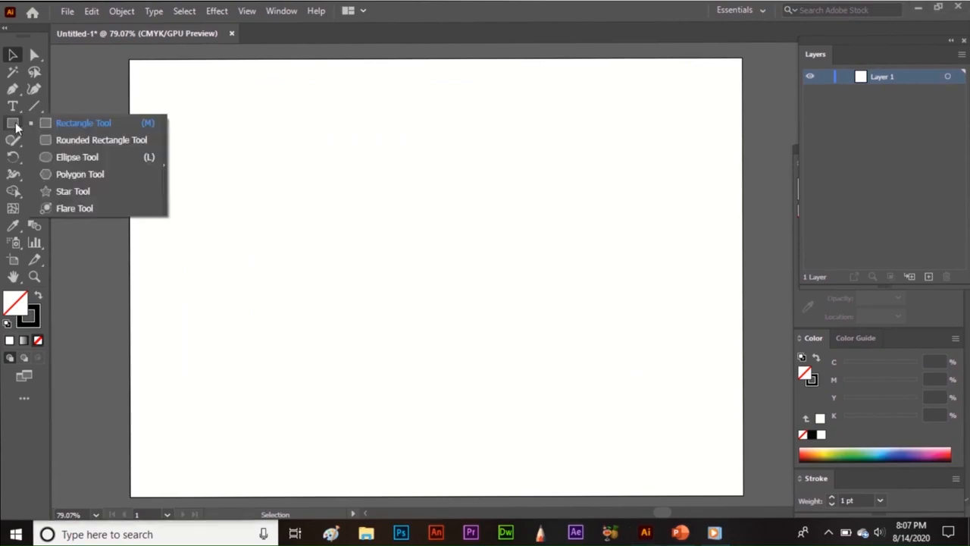
{"action": "left_click", "coordinate": [87, 141]}
{"action": "left_click_drag", "start_coordinate": [177, 86], "coordinate": [322, 195]}
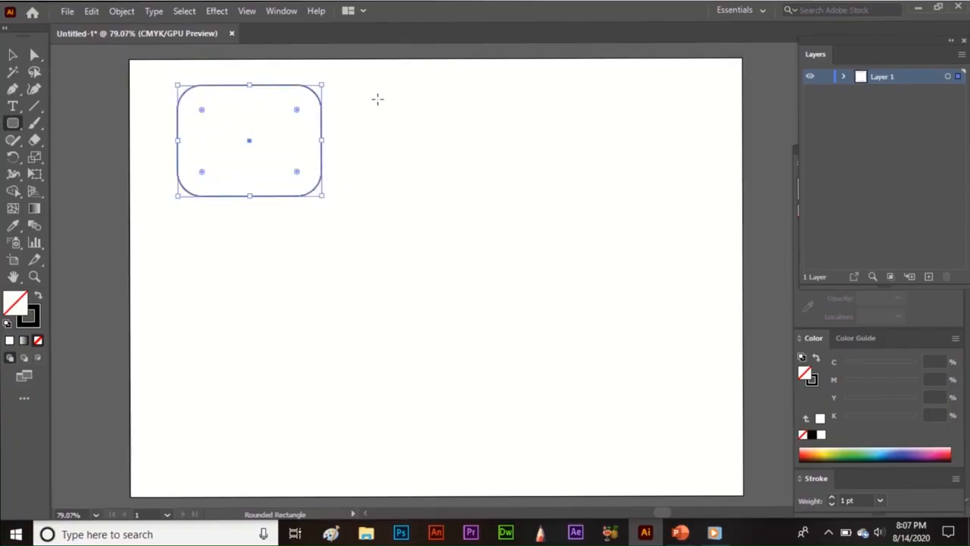
Draw a second rounded rectangle beside the first, increasing and decreasing its corner radius while drawing
{"action": "left_click_drag", "start_coordinate": [374, 89], "coordinate": [521, 195]}
{"action": "key", "text": "Up"}
{"action": "key", "text": "Up"}
{"action": "key", "text": "Up"}
{"action": "key", "text": "Up"}
{"action": "key", "text": "Up"}
{"action": "key", "text": "Up"}
{"action": "key", "text": "Down"}
{"action": "key", "text": "Down"}
{"action": "key", "text": "Down"}
{"action": "key", "text": "Down"}
{"action": "key", "text": "Down"}
{"action": "key", "text": "Down"}
{"action": "key", "text": "Down"}
{"action": "key", "text": "Down"}
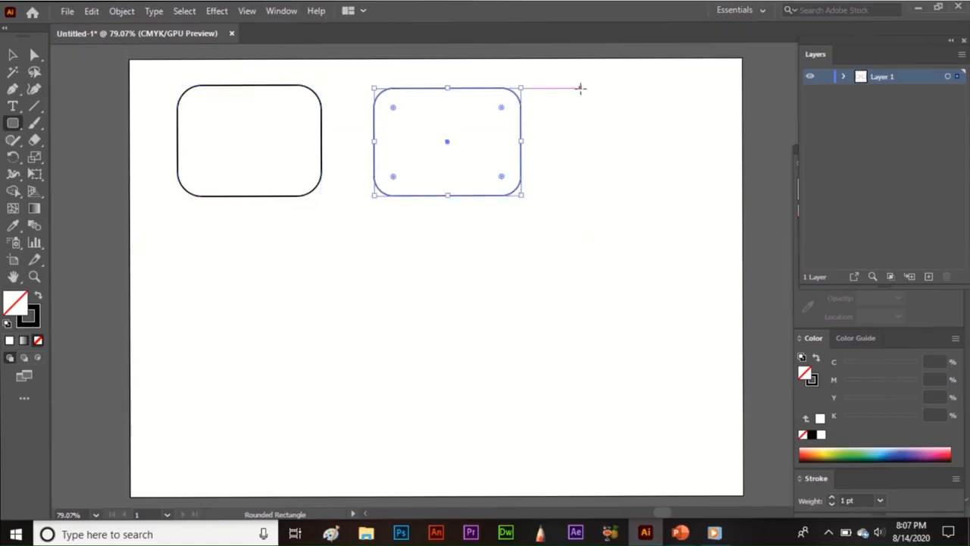
Draw a rounded square at the upper right and a second row of three rounded shapes, each outward from its centre
{"action": "left_click_drag", "start_coordinate": [581, 88], "coordinate": [675, 198]}
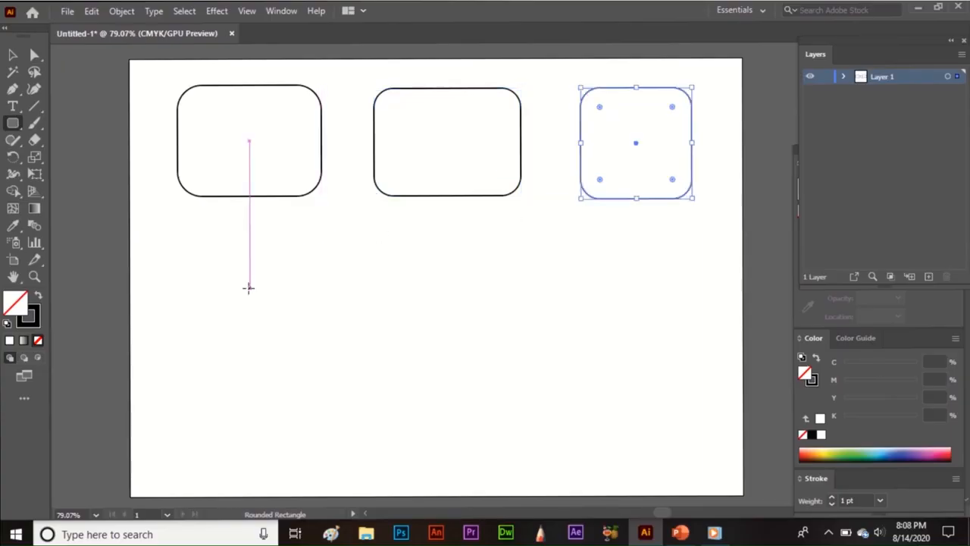
{"action": "left_click_drag", "start_coordinate": [248, 287], "coordinate": [328, 348]}
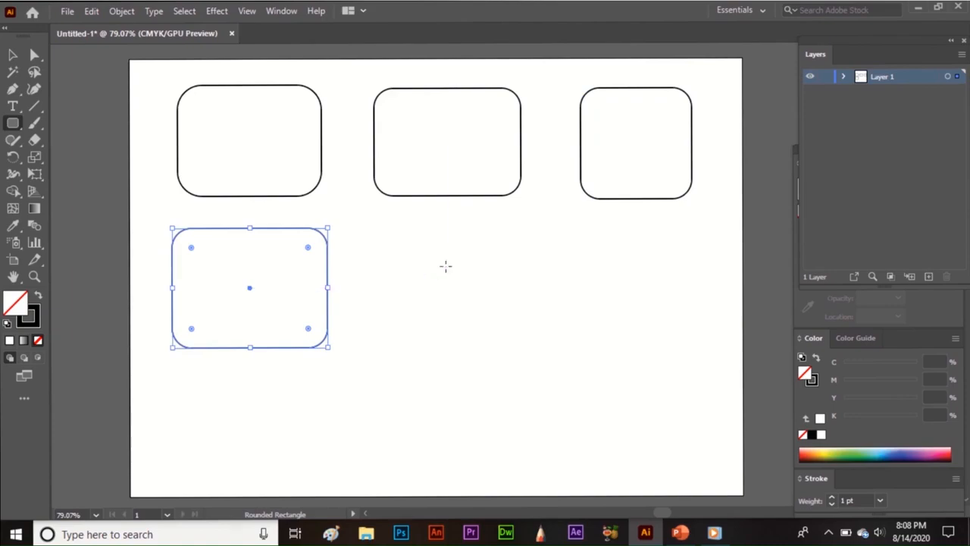
{"action": "left_click_drag", "start_coordinate": [448, 260], "coordinate": [507, 319]}
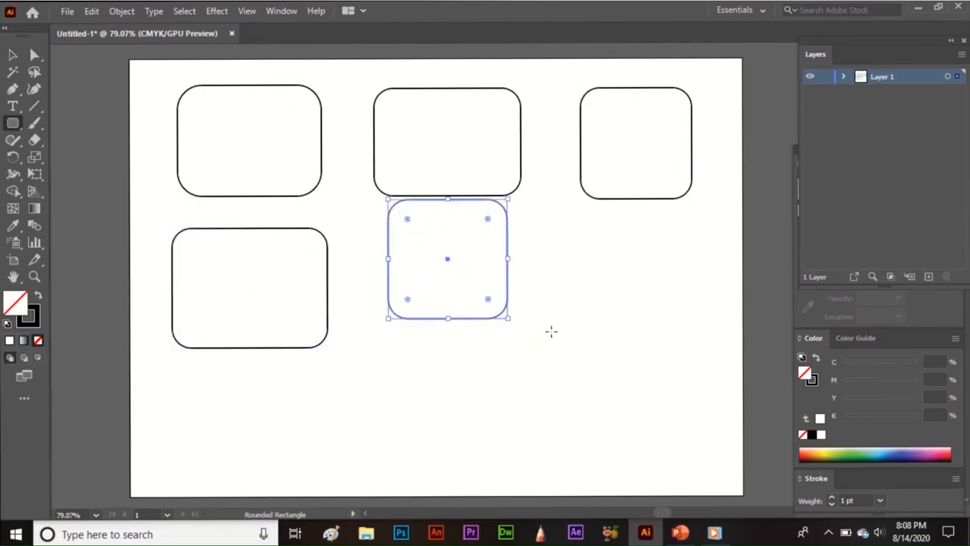
{"action": "mouse_move", "coordinate": [581, 286]}
{"action": "left_mouse_down"}
{"action": "mouse_move", "coordinate": [699, 410]}
{"action": "mouse_move", "coordinate": [658, 439]}
{"action": "mouse_move", "coordinate": [372, 409]}
{"action": "mouse_move", "coordinate": [498, 292]}
{"action": "mouse_move", "coordinate": [690, 365]}
{"action": "left_mouse_up"}
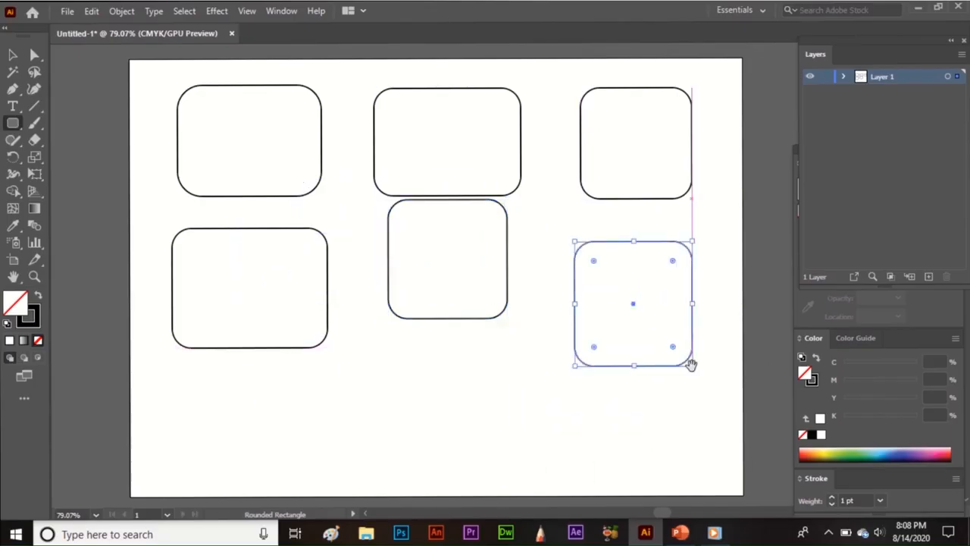
Select all the rounded rectangles on the artboard and delete them
{"action": "key", "text": "v"}
{"action": "left_click_drag", "start_coordinate": [146, 105], "coordinate": [660, 371]}
{"action": "key", "text": "Delete"}
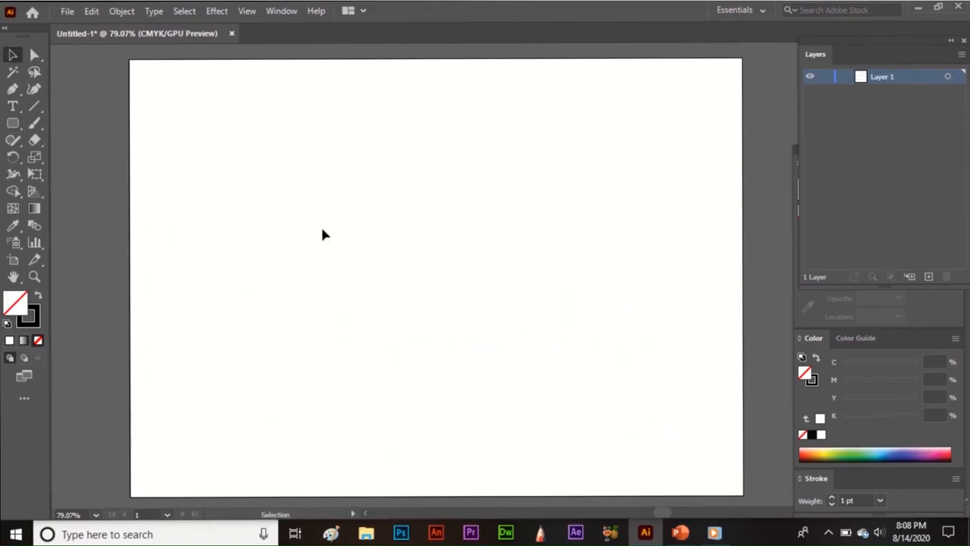
Create a rounded rectangle from exact dimensions, 134.1463 px wide, 142.2764 px high, with a 22 px corner radius
{"action": "left_click", "coordinate": [12, 123]}
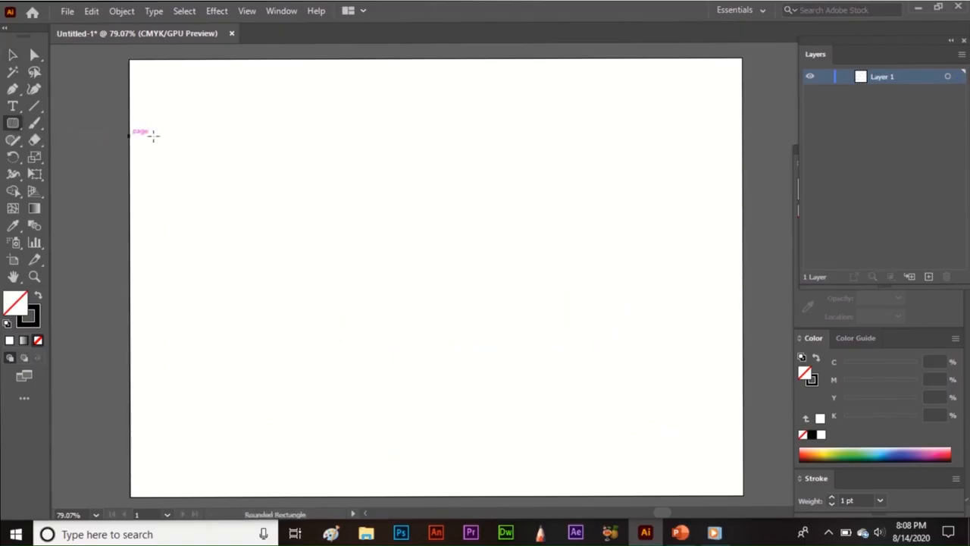
{"action": "left_click", "coordinate": [430, 151]}
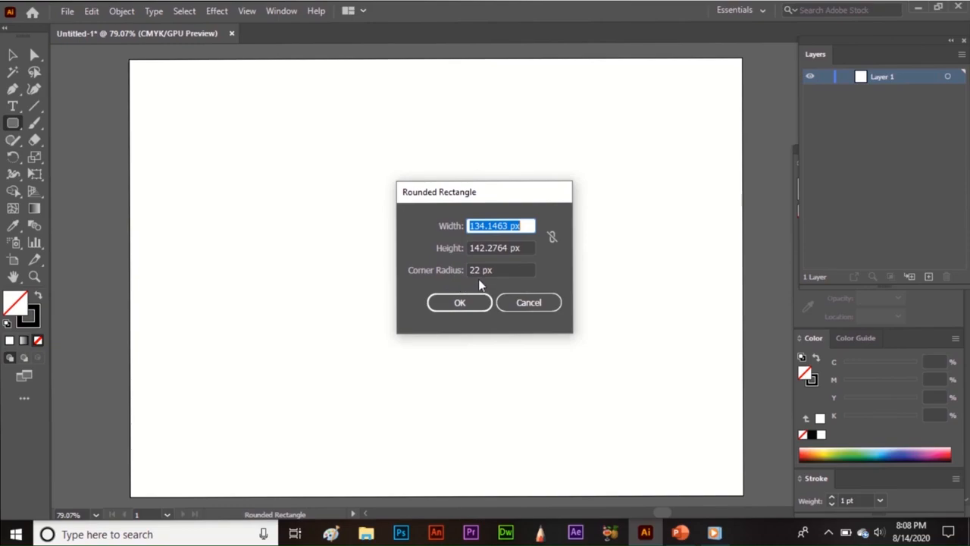
{"action": "left_click", "coordinate": [471, 301]}
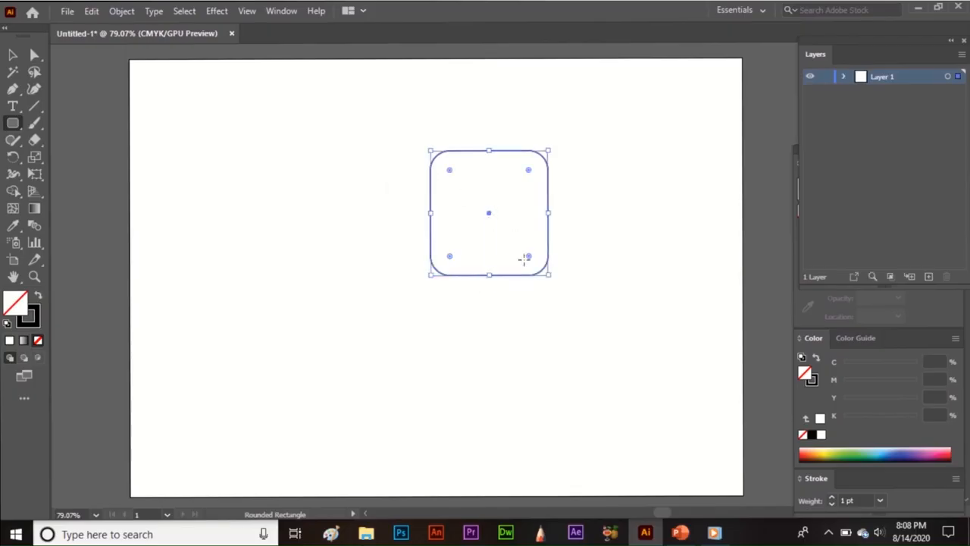
Delete the single rounded rectangle in the middle of the artboard
{"action": "key", "text": "v"}
{"action": "left_click_drag", "start_coordinate": [370, 113], "coordinate": [623, 327]}
{"action": "key", "text": "Delete"}
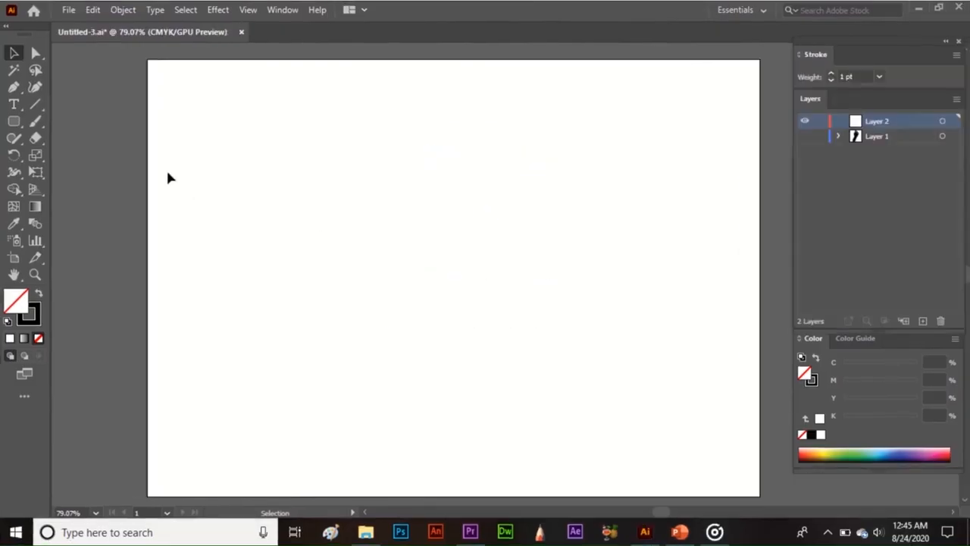
Draw an ellipse, a perfect circle and a larger ellipse from its centre across the top, plus an ellipse about 88 by 99 px below
{"action": "left_click_drag", "start_coordinate": [13, 121], "coordinate": [146, 156]}
{"action": "left_click_drag", "start_coordinate": [199, 115], "coordinate": [294, 199]}
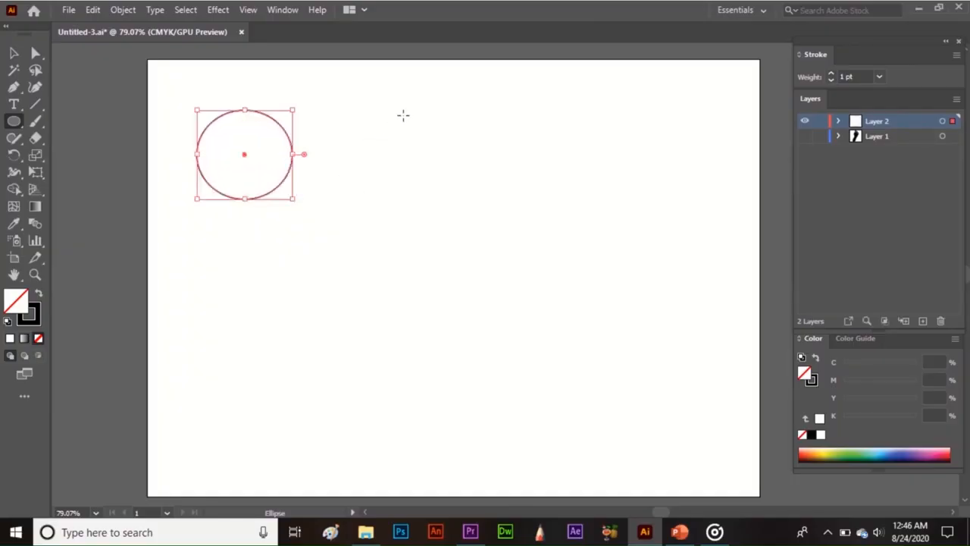
{"action": "left_click_drag", "start_coordinate": [407, 131], "coordinate": [516, 236]}
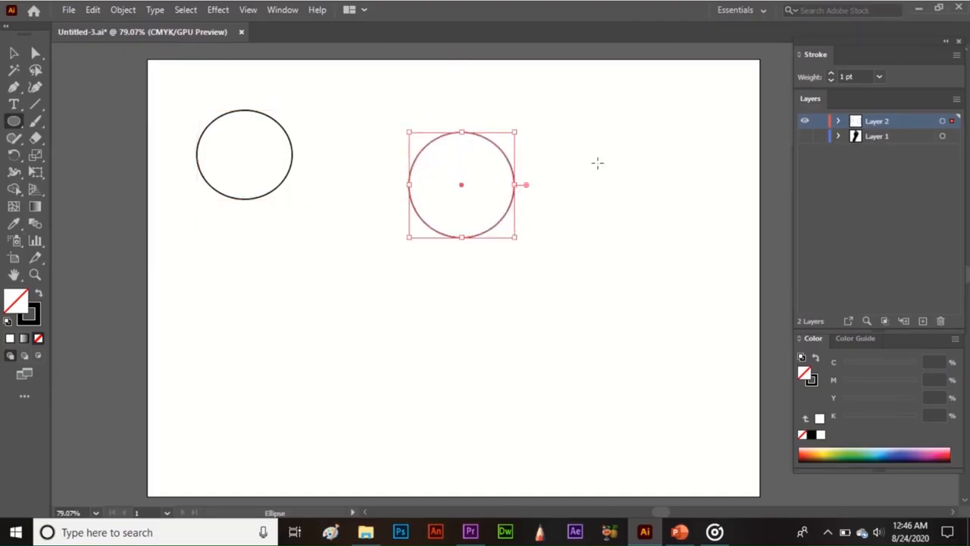
{"action": "left_click_drag", "start_coordinate": [624, 168], "coordinate": [686, 237]}
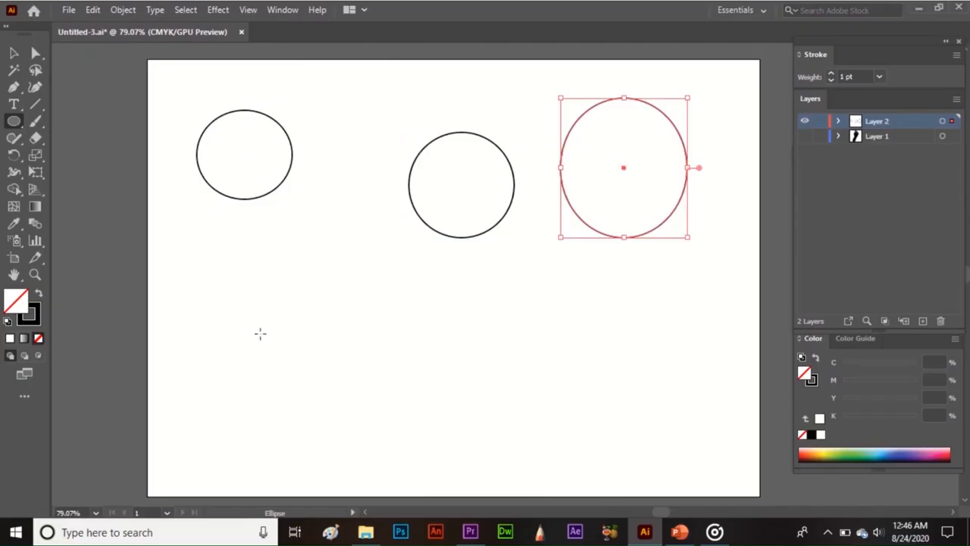
{"action": "mouse_move", "coordinate": [255, 326]}
{"action": "left_mouse_down"}
{"action": "mouse_move", "coordinate": [331, 411]}
{"action": "mouse_move", "coordinate": [262, 396]}
{"action": "mouse_move", "coordinate": [323, 288]}
{"action": "mouse_move", "coordinate": [396, 411]}
{"action": "mouse_move", "coordinate": [236, 353]}
{"action": "mouse_move", "coordinate": [254, 338]}
{"action": "left_mouse_up"}
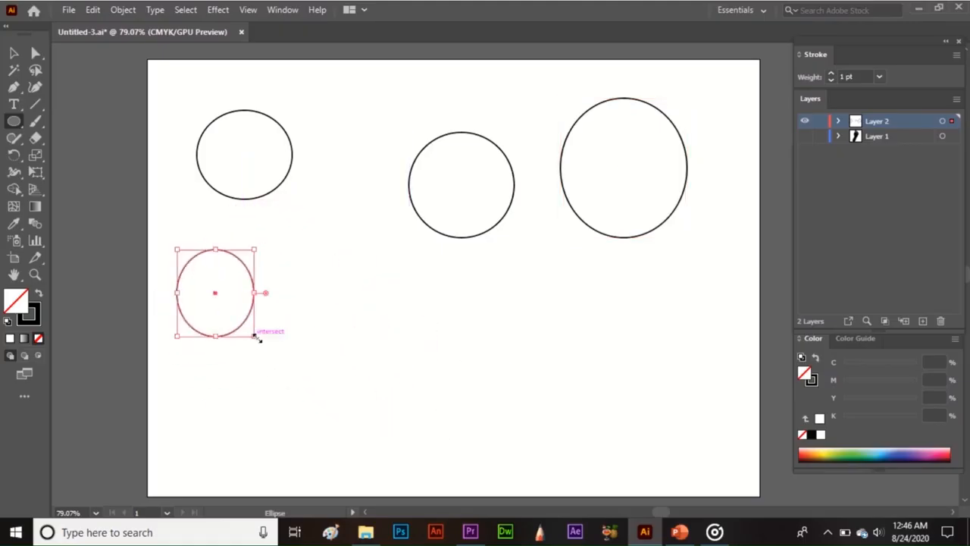
Create an ellipse about 88 px wide and 99.187 px high from exact dimensions, and clear all ellipses from the artboard
{"action": "left_click", "coordinate": [373, 314]}
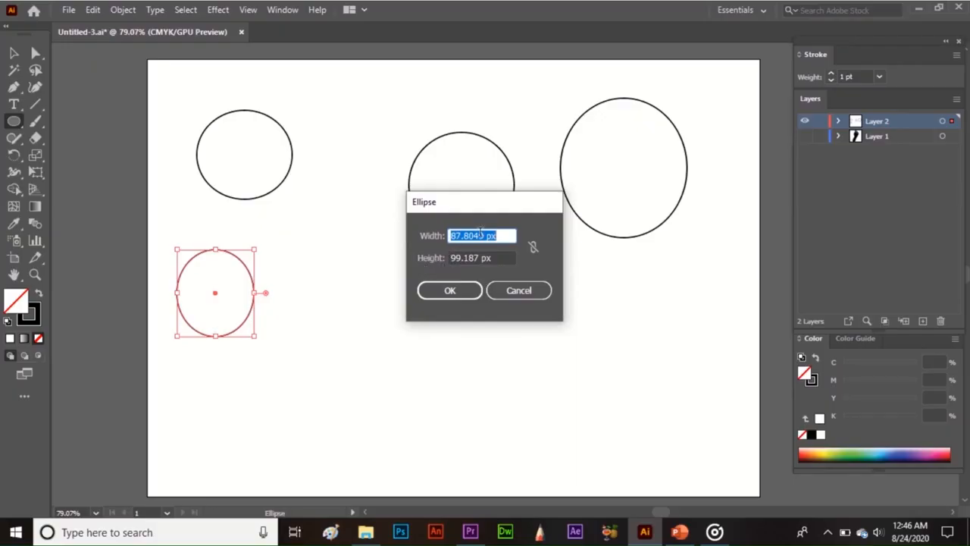
{"action": "left_click", "coordinate": [463, 293]}
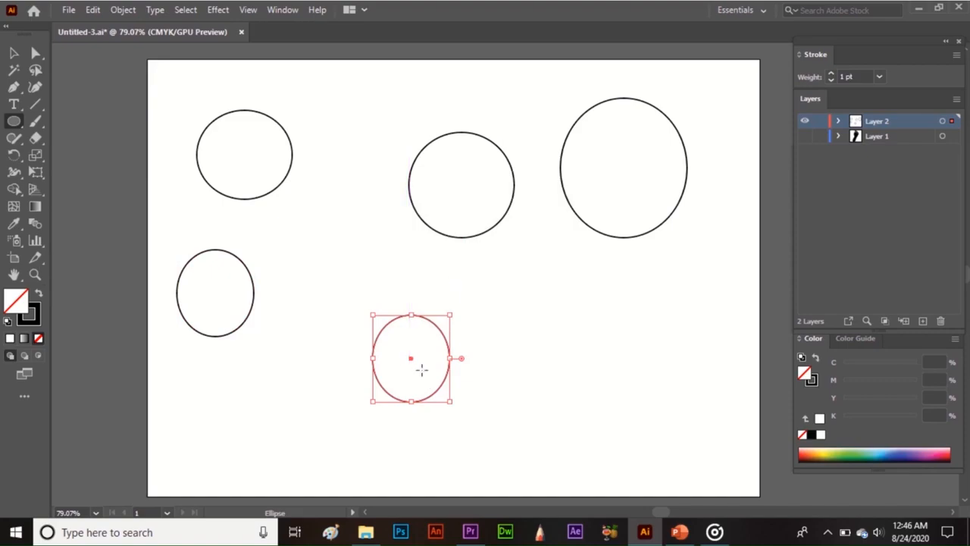
{"action": "key", "text": "v"}
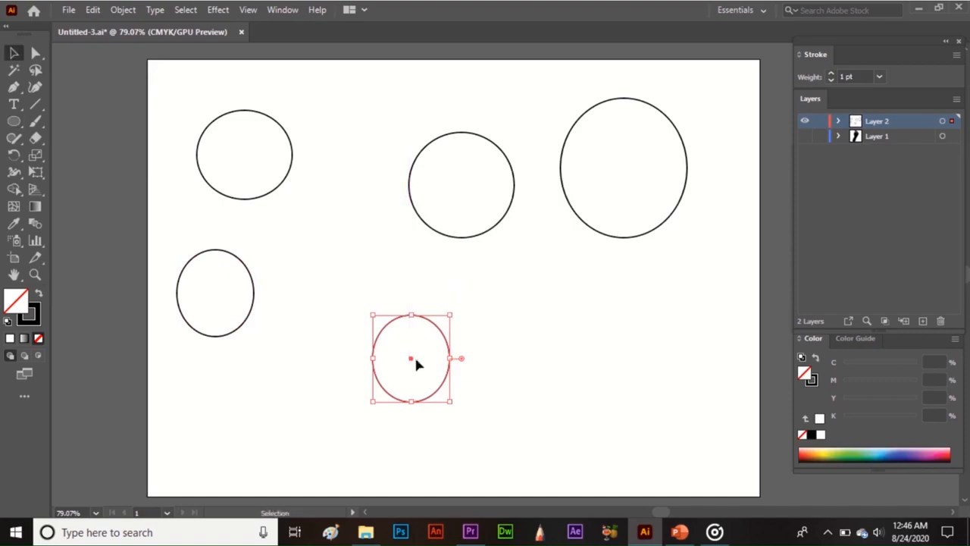
{"action": "left_click_drag", "start_coordinate": [166, 143], "coordinate": [593, 403]}
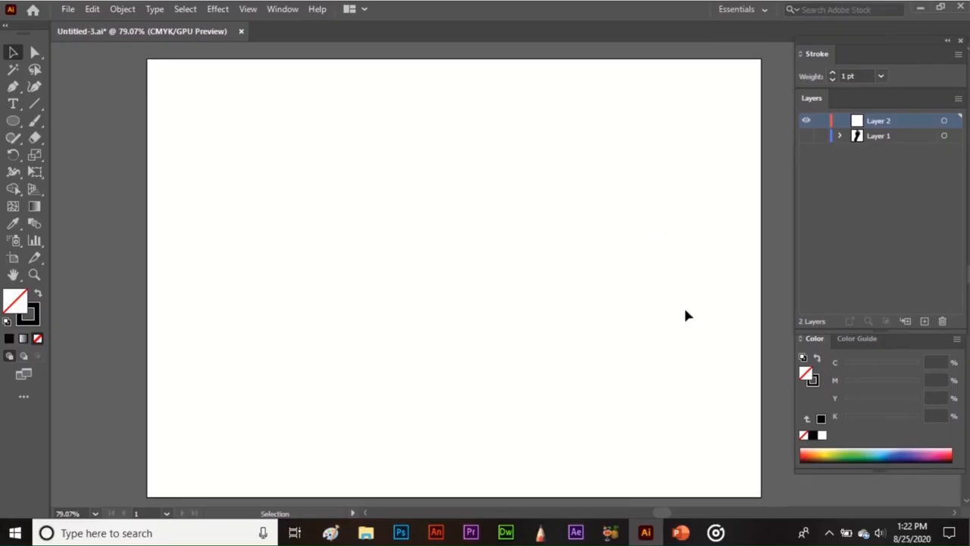
Draw a slightly rotated hexagon in the artboard's upper left area with the Polygon tool
{"action": "left_click_drag", "start_coordinate": [13, 123], "coordinate": [88, 168]}
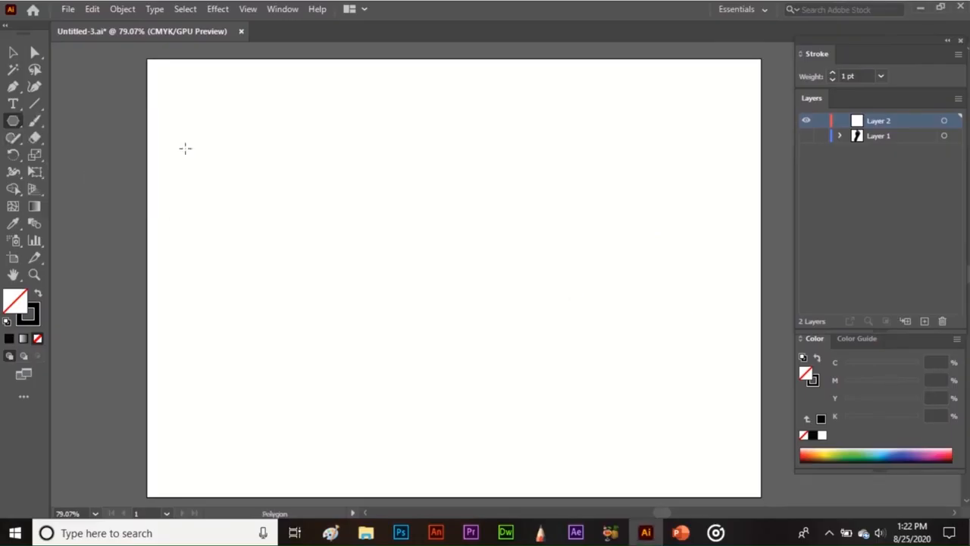
{"action": "left_click_drag", "start_coordinate": [228, 153], "coordinate": [258, 202]}
Draw a tilted hexagon beside the first, varying its number of sides while drawing, and a larger upright hexagon at the upper right
{"action": "left_click_drag", "start_coordinate": [390, 143], "coordinate": [425, 185]}
{"action": "key", "text": "Up"}
{"action": "key", "text": "Up"}
{"action": "key", "text": "Up"}
{"action": "key", "text": "Up"}
{"action": "key", "text": "Up"}
{"action": "key", "text": "Down"}
{"action": "key", "text": "Down"}
{"action": "key", "text": "Down"}
{"action": "key", "text": "Down"}
{"action": "key", "text": "Down"}
{"action": "key", "text": "Down"}
{"action": "key", "text": "Up"}
{"action": "key", "text": "Up"}
{"action": "key", "text": "Down"}
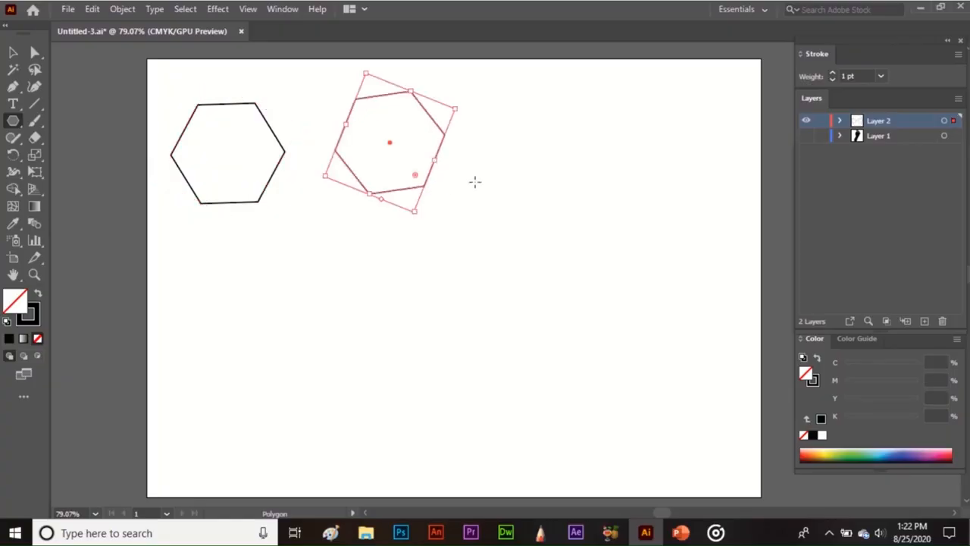
{"action": "left_click_drag", "start_coordinate": [562, 158], "coordinate": [608, 212]}
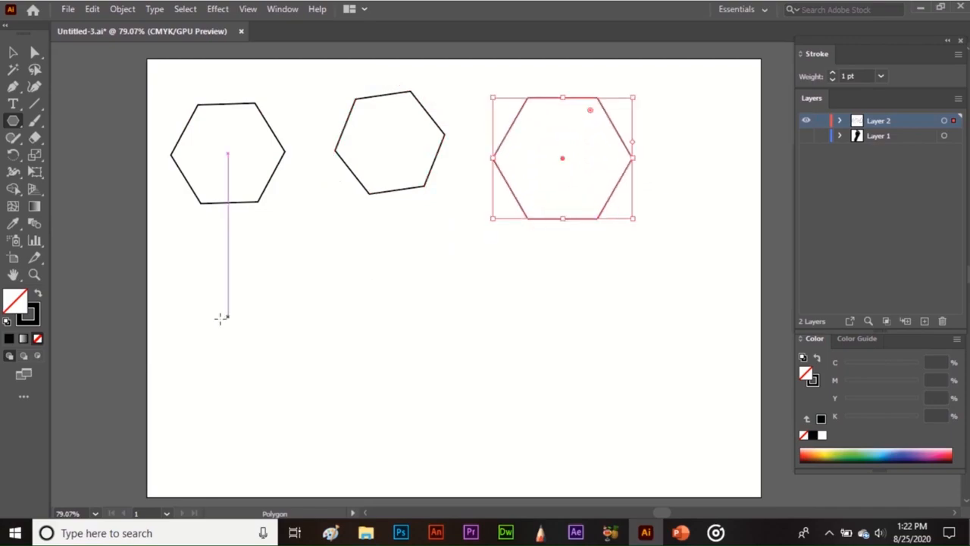
Draw a slightly rotated hexagon in the artboard's lower left area and create a six-sided polygon with a 70.8391 px radius beside it
{"action": "left_click_drag", "start_coordinate": [210, 317], "coordinate": [263, 402]}
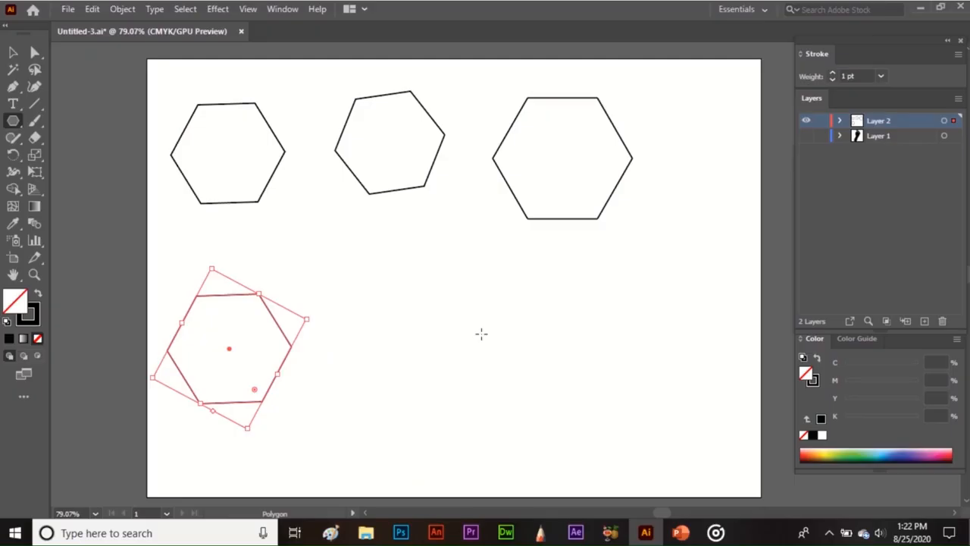
{"action": "left_click", "coordinate": [481, 333]}
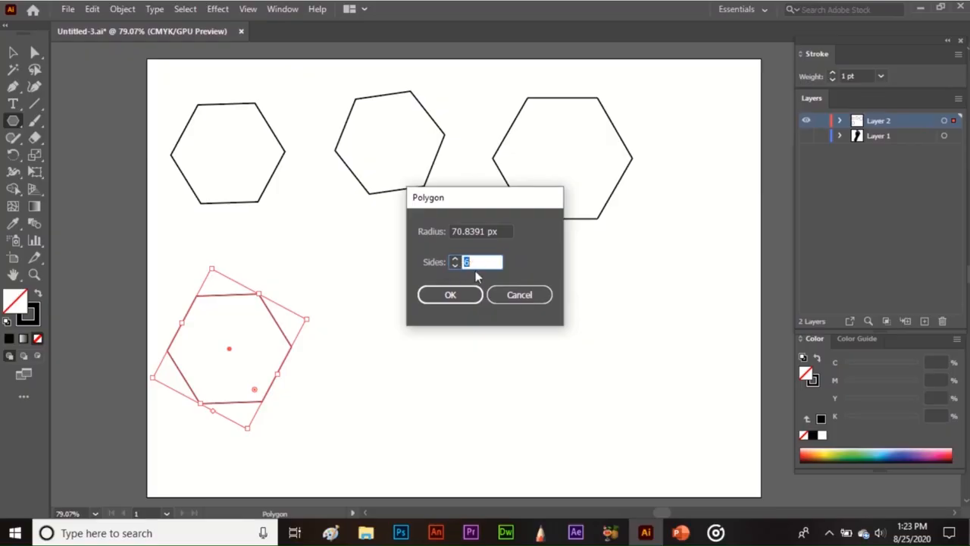
{"action": "left_click", "coordinate": [466, 292]}
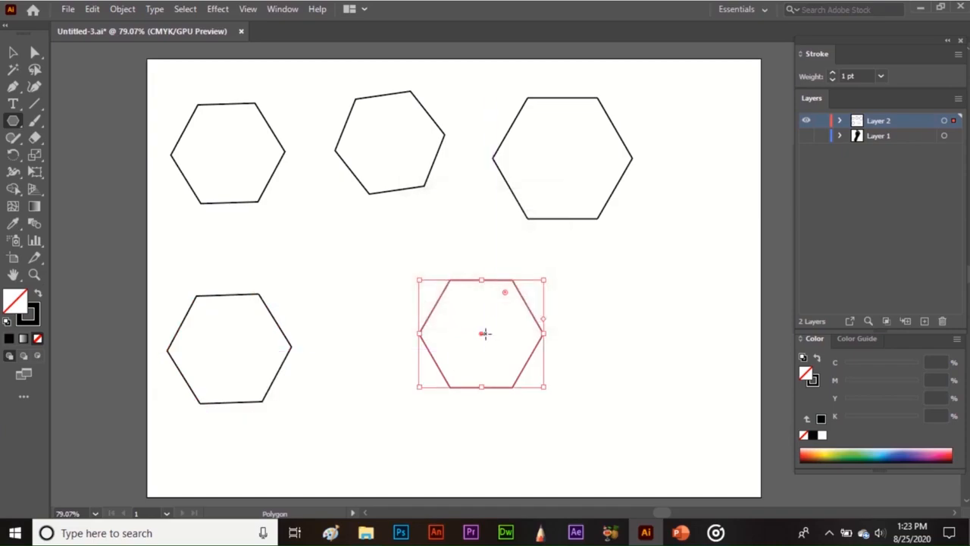
Select all the polygons and clear them from the artboard
{"action": "key", "text": "v"}
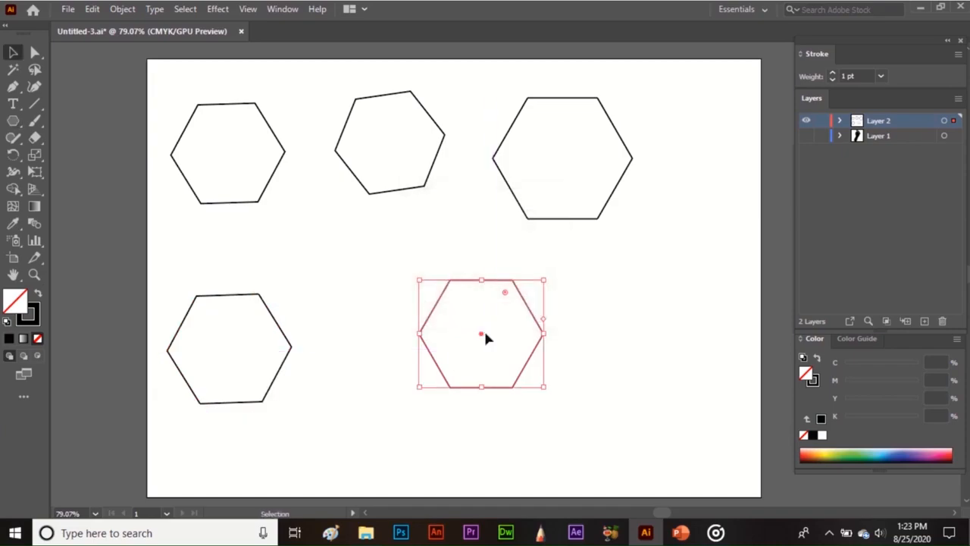
{"action": "left_click_drag", "start_coordinate": [169, 117], "coordinate": [554, 417]}
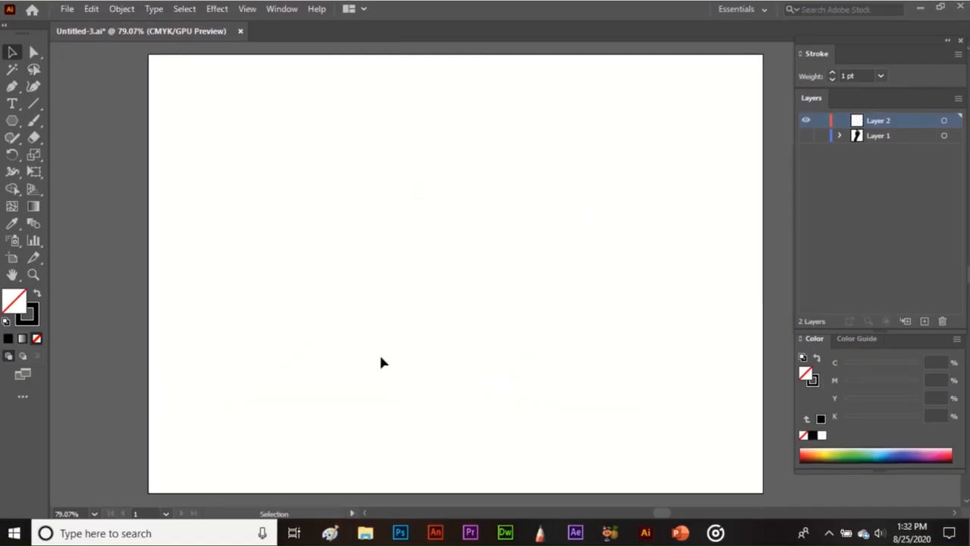
Draw a slightly tilted star in the artboard's upper left area with the Star tool, varying its points while drawing and ending with five
{"action": "left_click_drag", "start_coordinate": [12, 121], "coordinate": [78, 188]}
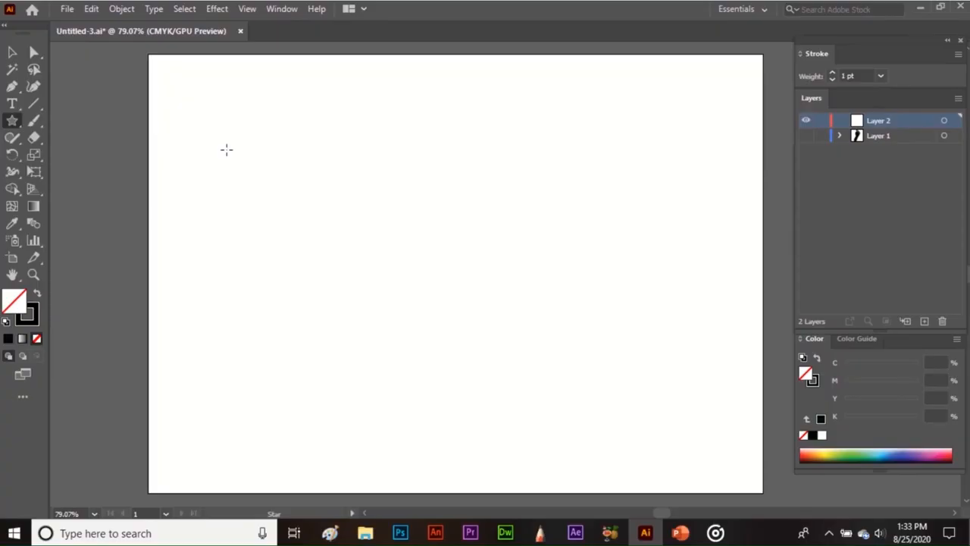
{"action": "left_click_drag", "start_coordinate": [225, 148], "coordinate": [265, 193]}
{"action": "key", "text": "Up"}
{"action": "key", "text": "Up"}
{"action": "key", "text": "Up"}
{"action": "key", "text": "Up"}
{"action": "key", "text": "Up"}
{"action": "key", "text": "Up"}
{"action": "key", "text": "Up"}
{"action": "key", "text": "Down"}
{"action": "key", "text": "Down"}
{"action": "key", "text": "Down"}
{"action": "key", "text": "Down"}
{"action": "key", "text": "Down"}
{"action": "key", "text": "Down"}
{"action": "key", "text": "Down"}
{"action": "key", "text": "Down"}
{"action": "key", "text": "Down"}
{"action": "key", "text": "Up"}
{"action": "key", "text": "Up"}
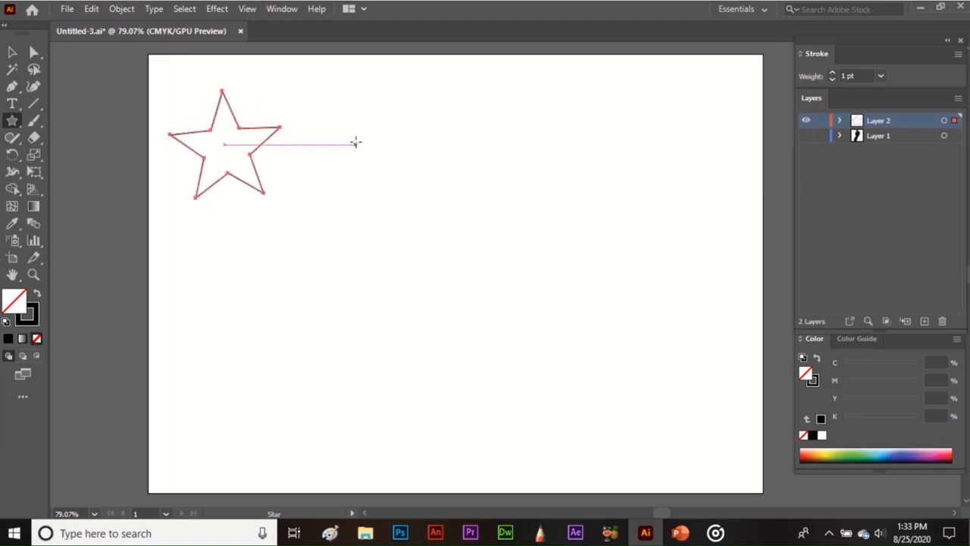
Draw three upright five-pointed stars of increasing size across the top of the artboard, beside the first star
{"action": "left_click_drag", "start_coordinate": [356, 142], "coordinate": [397, 196]}
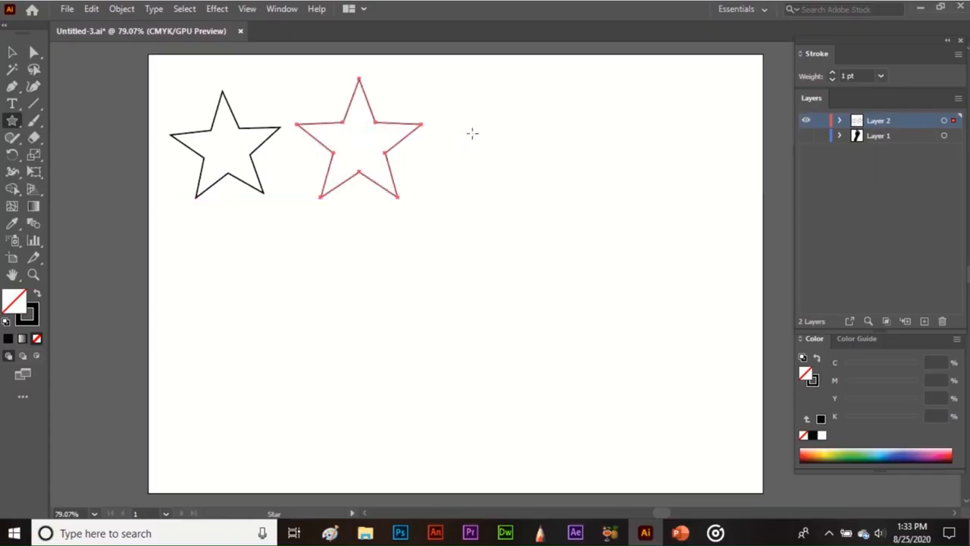
{"action": "left_click_drag", "start_coordinate": [472, 134], "coordinate": [501, 209]}
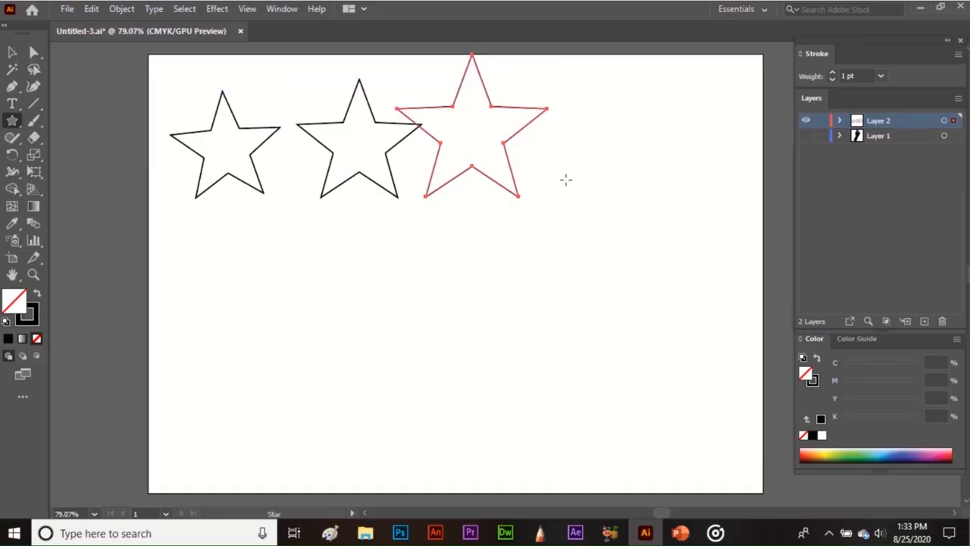
{"action": "left_click_drag", "start_coordinate": [627, 132], "coordinate": [676, 200]}
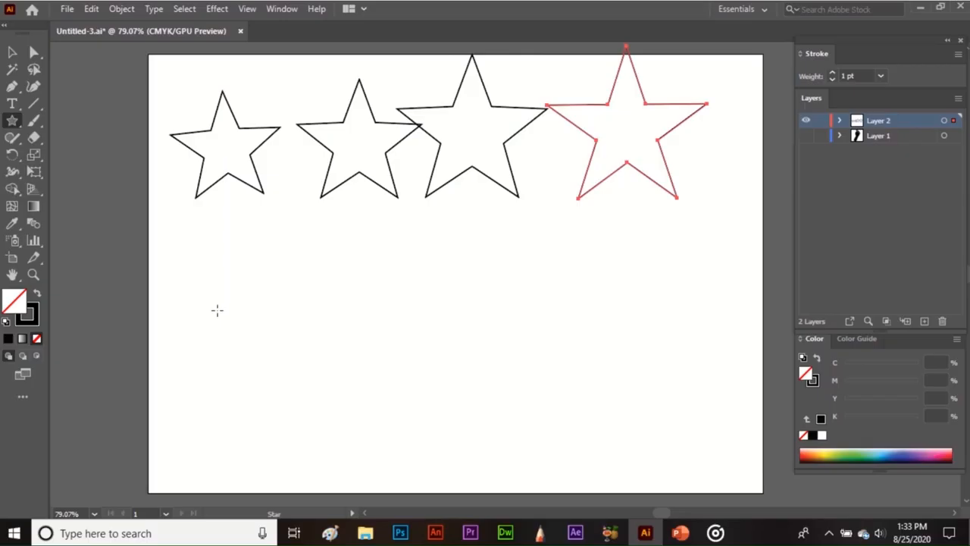
Draw a second row of three five-pointed stars below, two slightly tilted and the third larger and upright
{"action": "left_click_drag", "start_coordinate": [217, 308], "coordinate": [255, 351]}
{"action": "left_click_drag", "start_coordinate": [353, 283], "coordinate": [386, 322]}
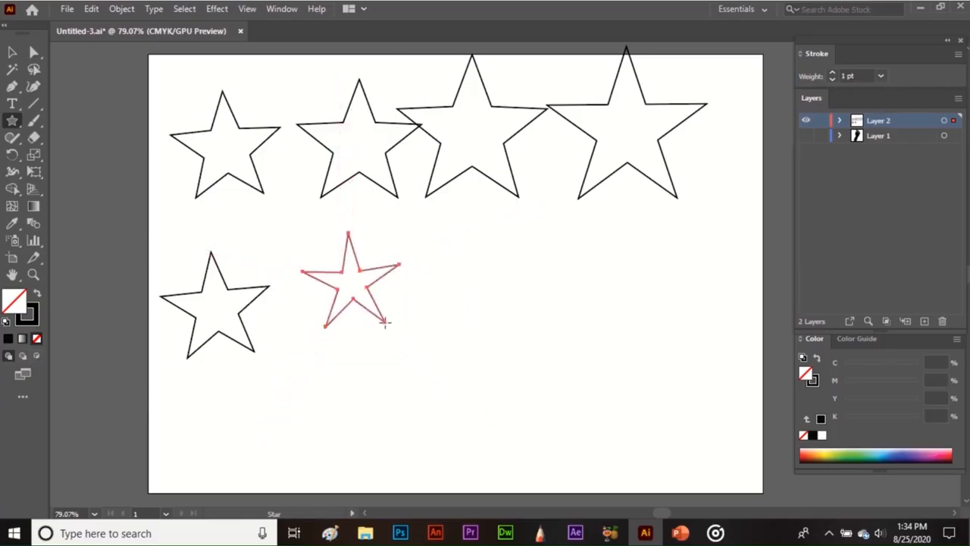
{"action": "left_click_drag", "start_coordinate": [489, 300], "coordinate": [502, 338]}
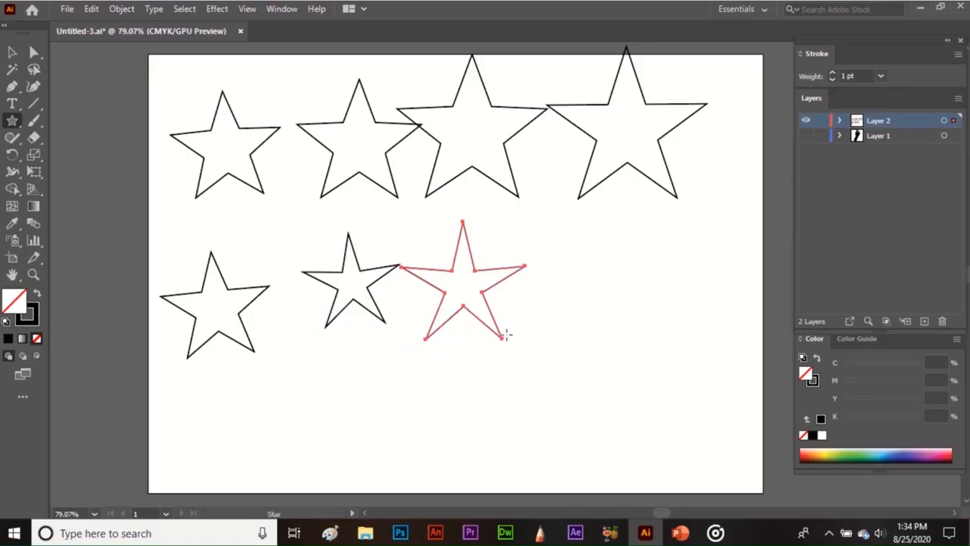
Create a star with radii of 73.8227 px and 22.1489 px and 5 points, and clear all stars from the artboard
{"action": "left_click", "coordinate": [618, 351]}
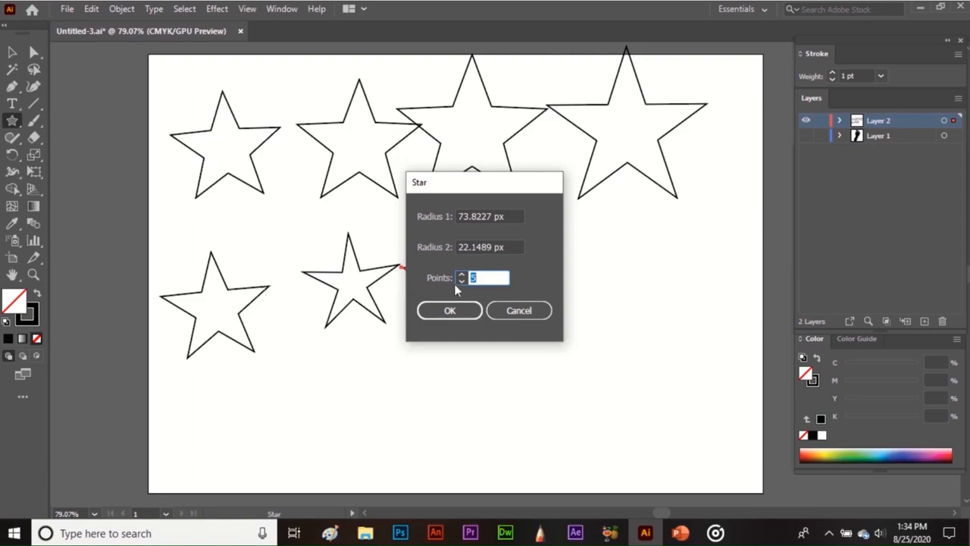
{"action": "left_click", "coordinate": [452, 310]}
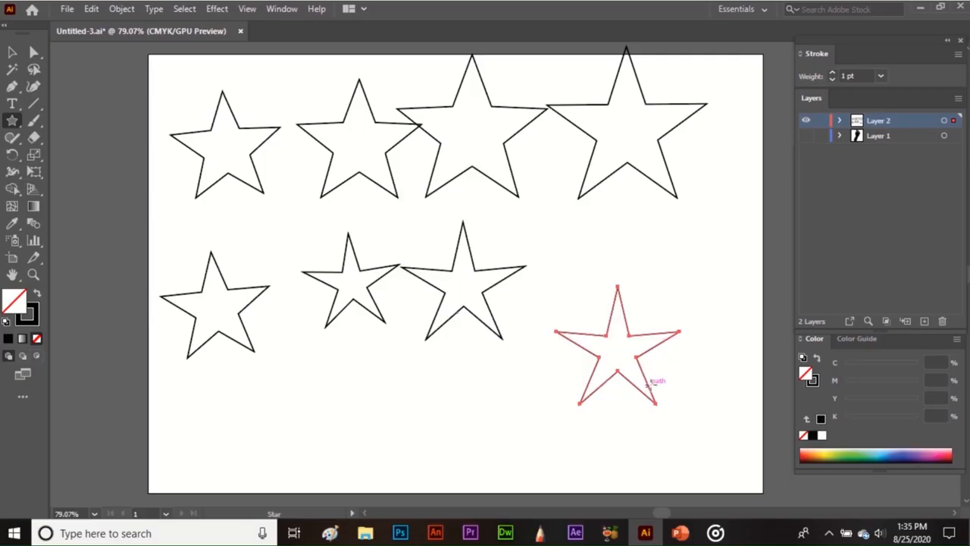
{"action": "key", "text": "v"}
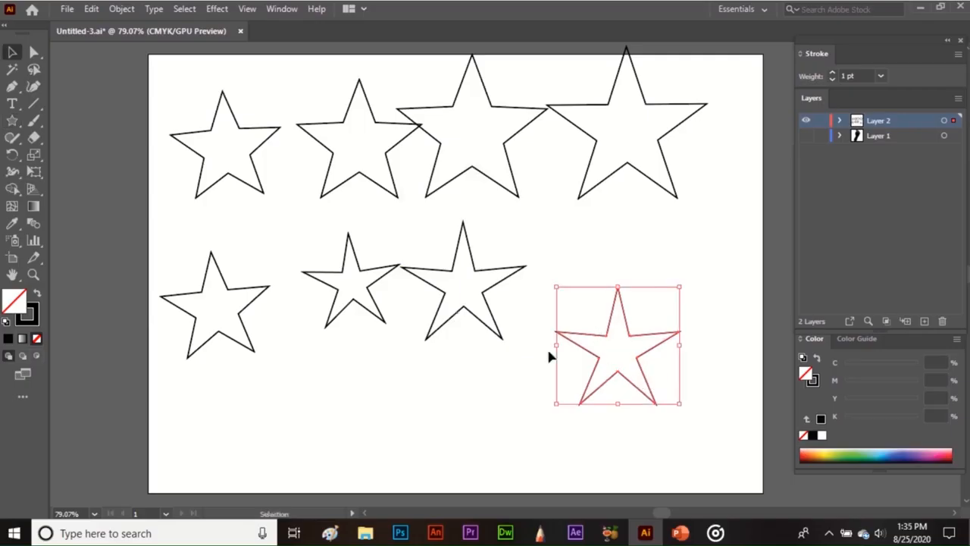
{"action": "left_click_drag", "start_coordinate": [181, 105], "coordinate": [716, 460]}
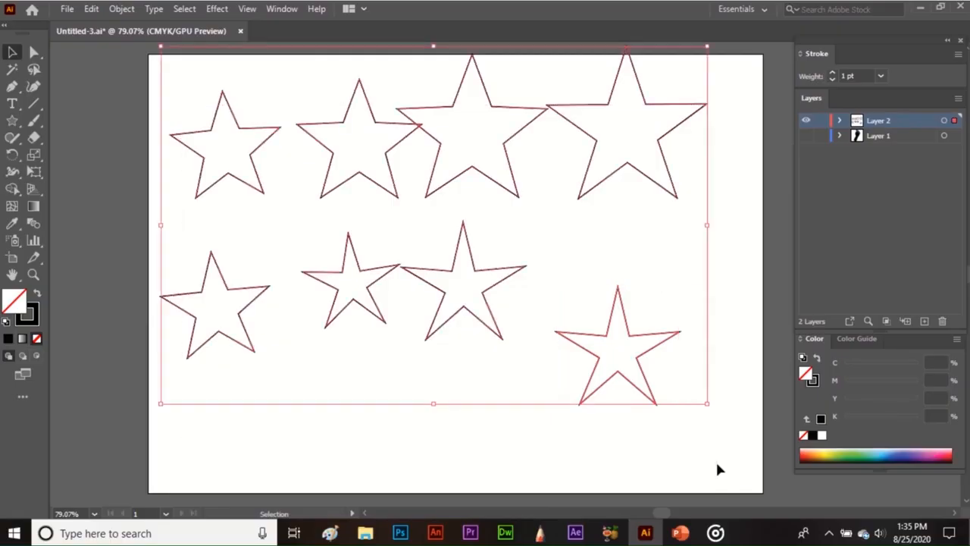
{"action": "key", "text": "Delete"}
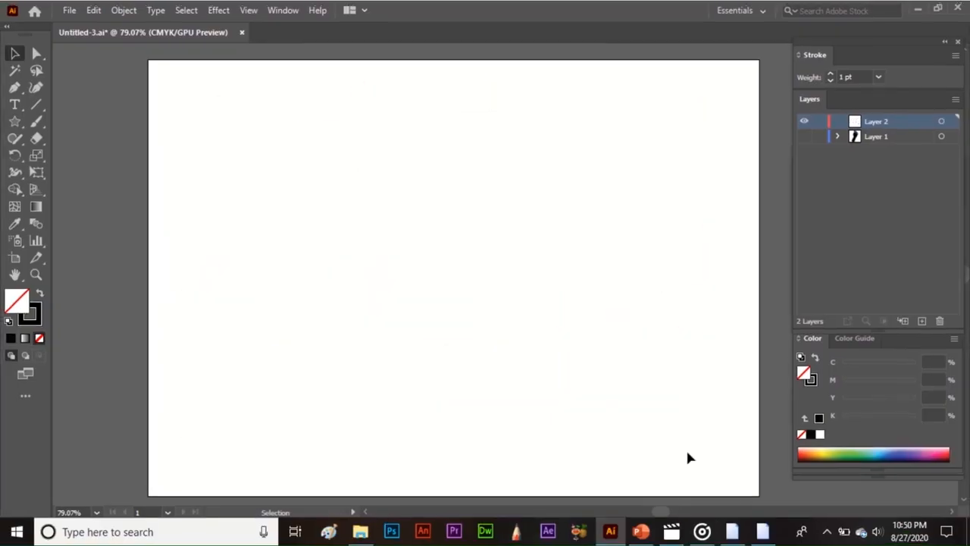
Draw a lens flare with the Flare tool, centred in the artboard's upper left area with its rings extending toward the lower right
{"action": "left_click", "coordinate": [23, 122]}
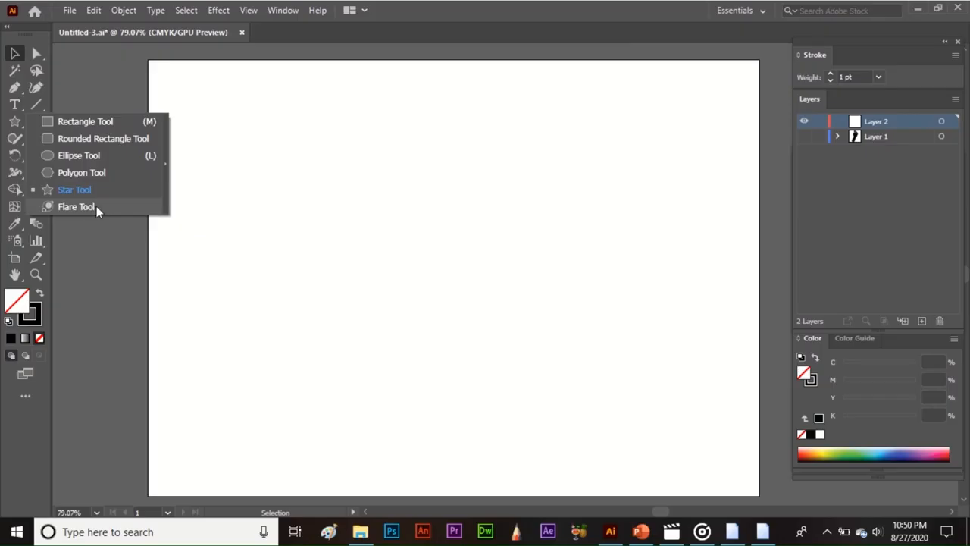
{"action": "left_click", "coordinate": [96, 206]}
{"action": "left_click_drag", "start_coordinate": [241, 153], "coordinate": [274, 165]}
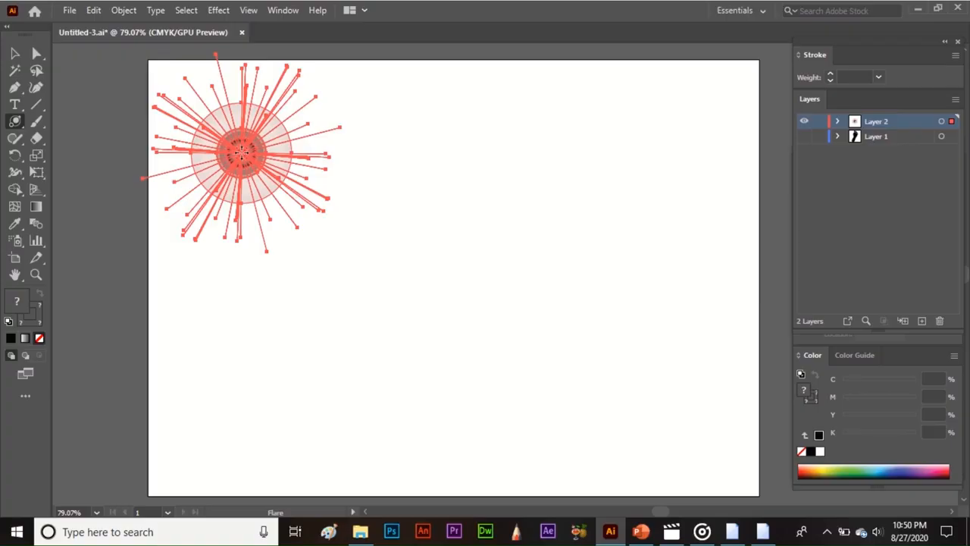
{"action": "left_click", "coordinate": [527, 306]}
Start a second flare by exact options near the artboard's centre and set its center diameter to 42 pt
{"action": "left_click", "coordinate": [526, 306]}
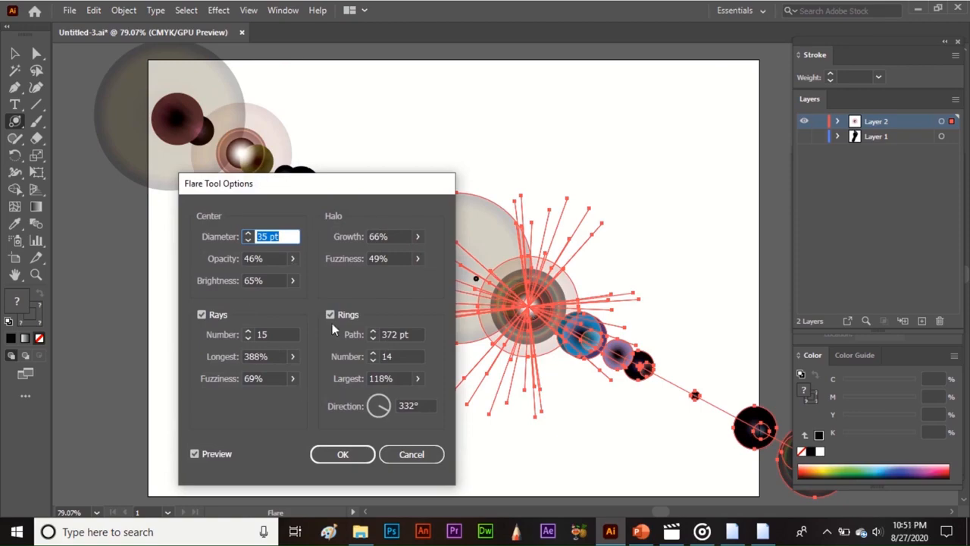
{"action": "left_click_drag", "start_coordinate": [325, 189], "coordinate": [233, 138]}
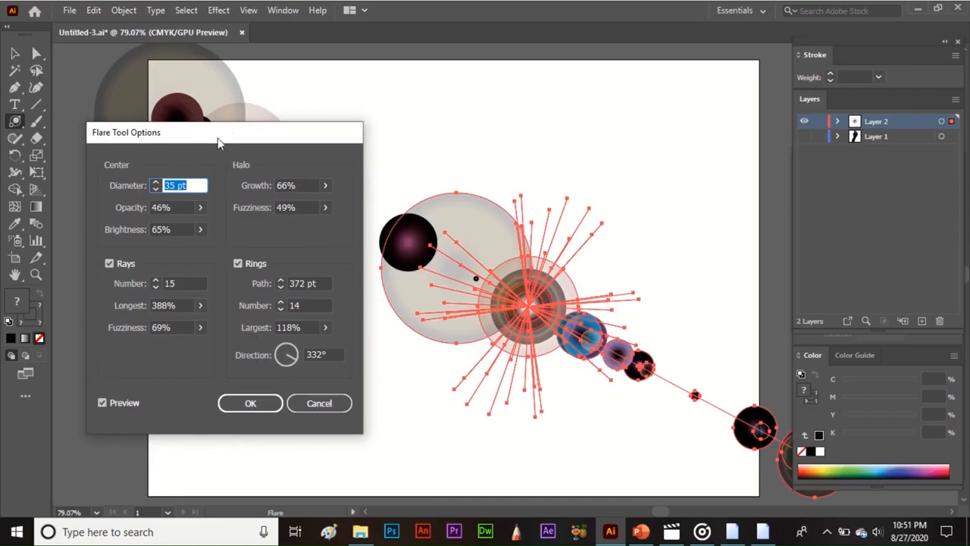
{"action": "left_click", "coordinate": [154, 182]}
{"action": "left_click", "coordinate": [155, 182]}
{"action": "left_click", "coordinate": [154, 182]}
{"action": "left_click", "coordinate": [154, 182]}
{"action": "left_click", "coordinate": [155, 182]}
{"action": "left_click", "coordinate": [155, 182]}
{"action": "left_click", "coordinate": [155, 182]}
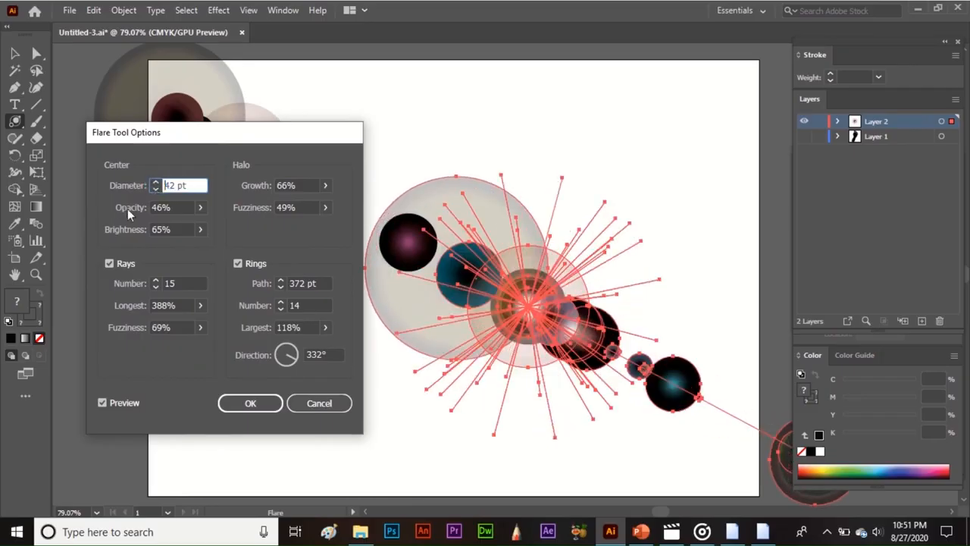
Set the flare center's opacity to 28% and its brightness to 80%
{"action": "left_click", "coordinate": [200, 208]}
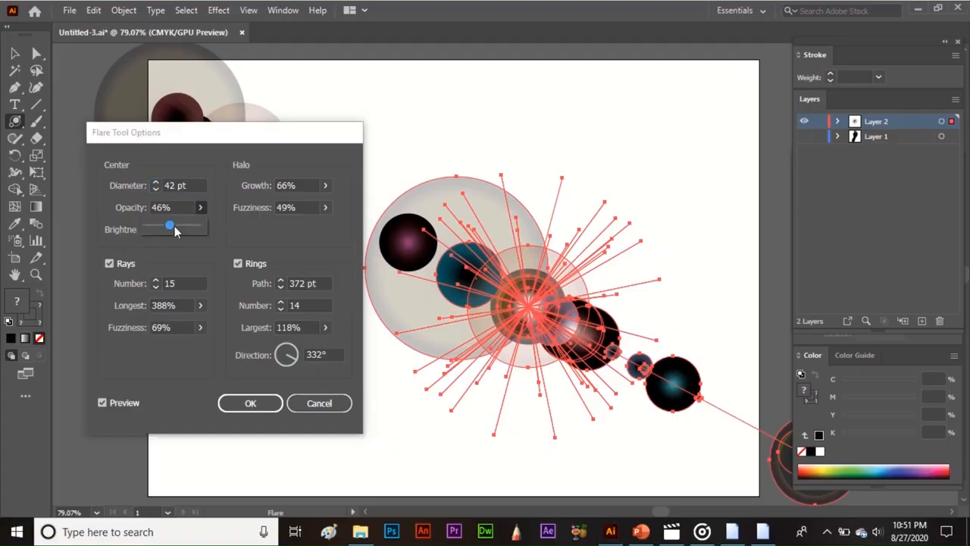
{"action": "left_click_drag", "start_coordinate": [184, 231], "coordinate": [161, 230]}
{"action": "left_click", "coordinate": [128, 231]}
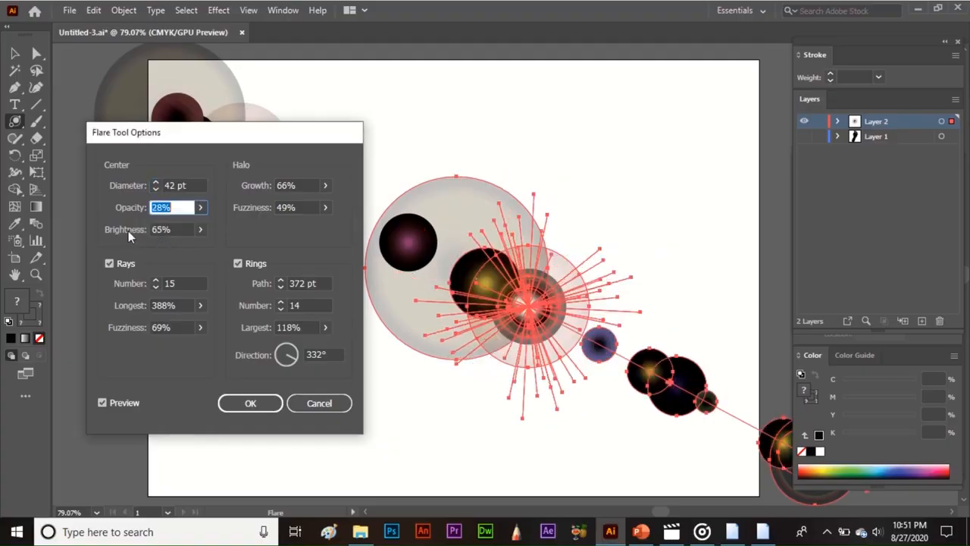
{"action": "left_click", "coordinate": [200, 229]}
{"action": "mouse_move", "coordinate": [185, 248]}
{"action": "left_mouse_down"}
{"action": "mouse_move", "coordinate": [166, 249]}
{"action": "mouse_move", "coordinate": [188, 265]}
{"action": "left_mouse_up"}
{"action": "left_click", "coordinate": [187, 264]}
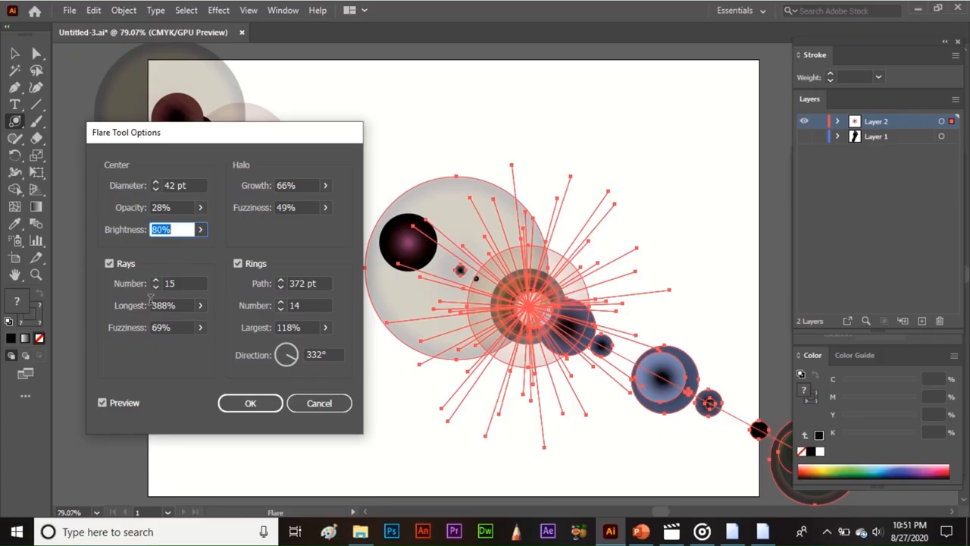
Toggle the flare's rays off and back on, and set their longest length to 777% and fuzziness to 68%
{"action": "left_click", "coordinate": [109, 264]}
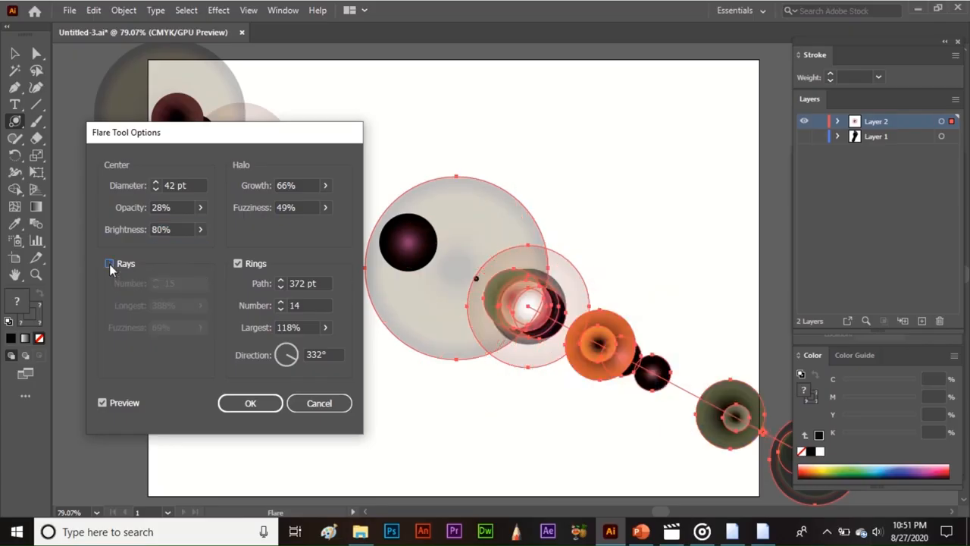
{"action": "left_click", "coordinate": [109, 264]}
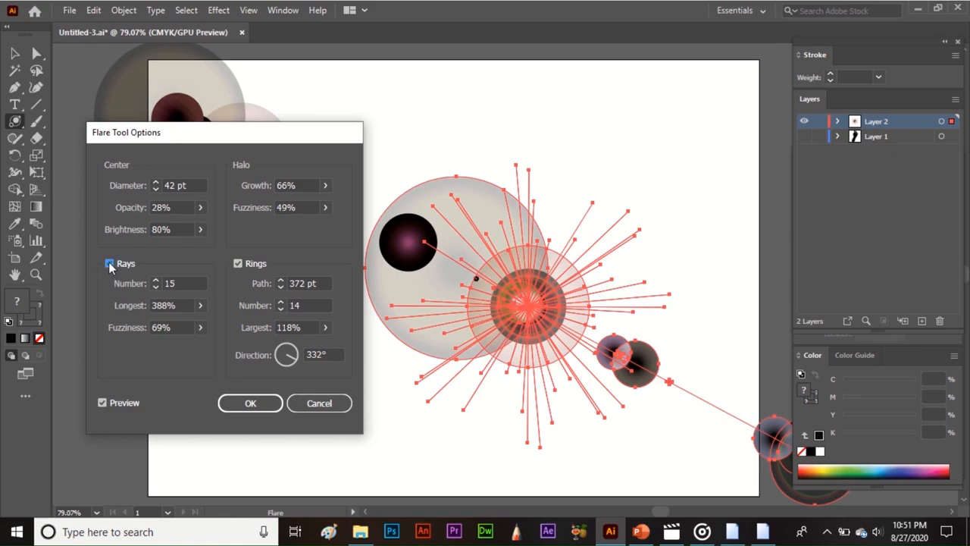
{"action": "left_click", "coordinate": [200, 305]}
{"action": "left_click_drag", "start_coordinate": [167, 327], "coordinate": [190, 343]}
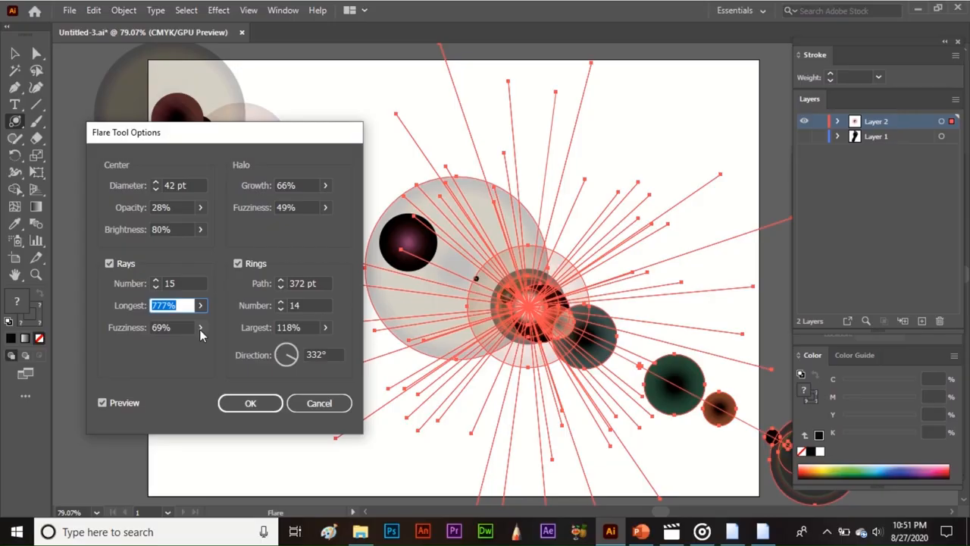
{"action": "left_click", "coordinate": [200, 328]}
{"action": "mouse_move", "coordinate": [182, 344]}
{"action": "left_mouse_down"}
{"action": "mouse_move", "coordinate": [156, 345]}
{"action": "mouse_move", "coordinate": [182, 353]}
{"action": "left_mouse_up"}
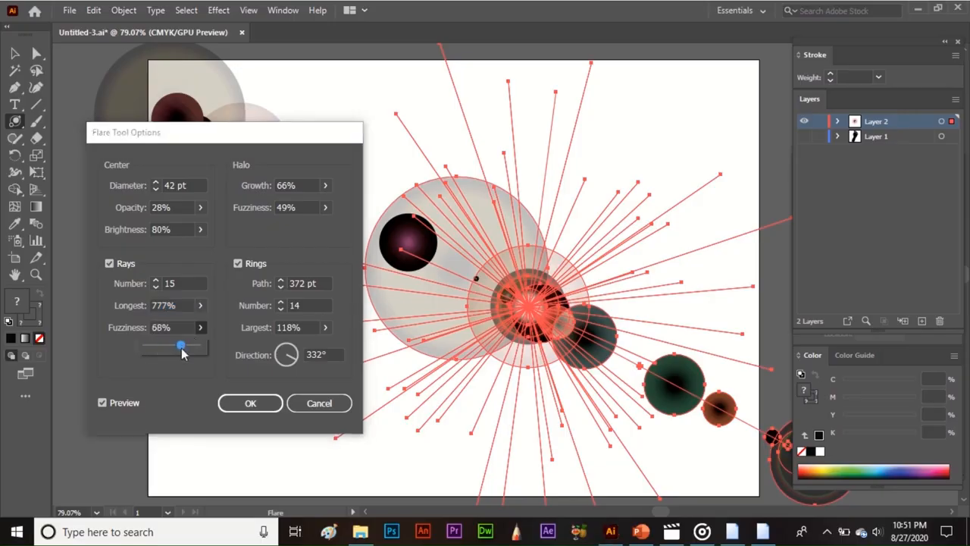
{"action": "left_click", "coordinate": [181, 358]}
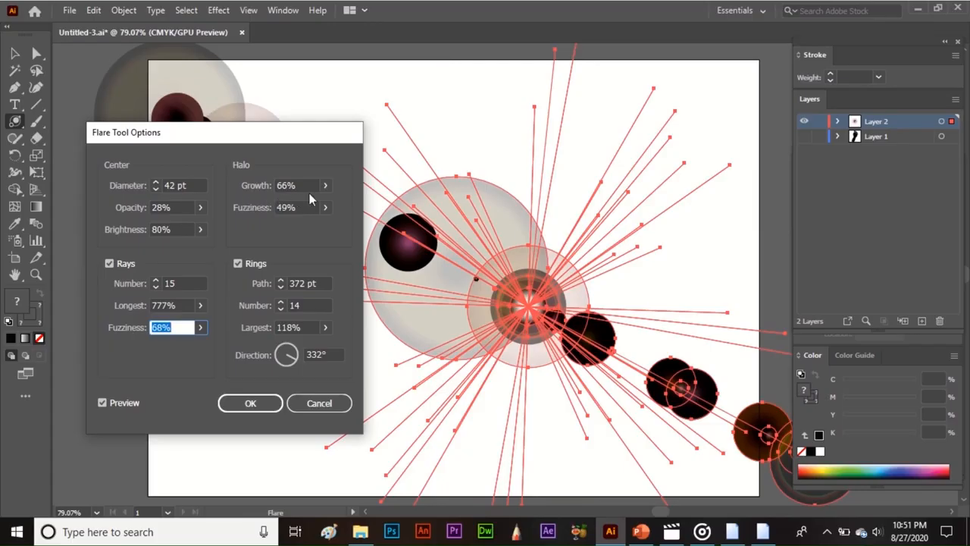
Set the flare halo's growth to 116% and its fuzziness to 28%
{"action": "left_click", "coordinate": [325, 207]}
{"action": "mouse_move", "coordinate": [300, 214]}
{"action": "left_mouse_down"}
{"action": "mouse_move", "coordinate": [322, 211]}
{"action": "mouse_move", "coordinate": [294, 210]}
{"action": "left_mouse_up"}
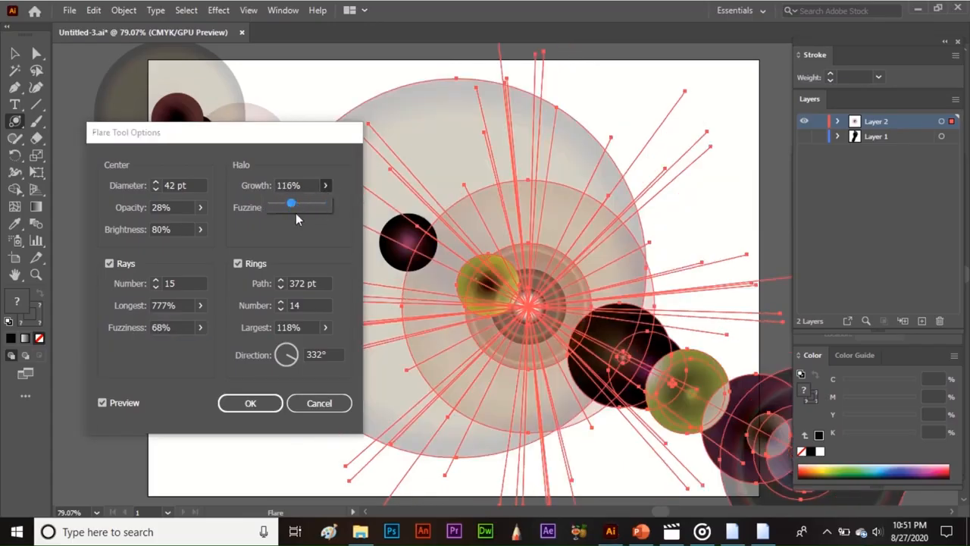
{"action": "left_click", "coordinate": [296, 218]}
{"action": "left_click", "coordinate": [325, 207]}
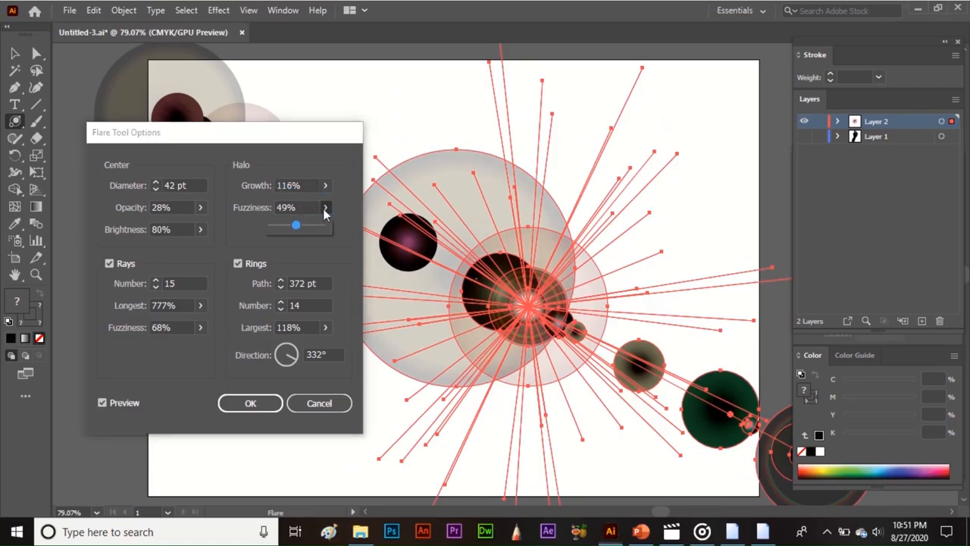
{"action": "mouse_move", "coordinate": [300, 227]}
{"action": "left_mouse_down"}
{"action": "mouse_move", "coordinate": [313, 227]}
{"action": "mouse_move", "coordinate": [289, 226]}
{"action": "left_mouse_up"}
{"action": "left_click", "coordinate": [294, 237]}
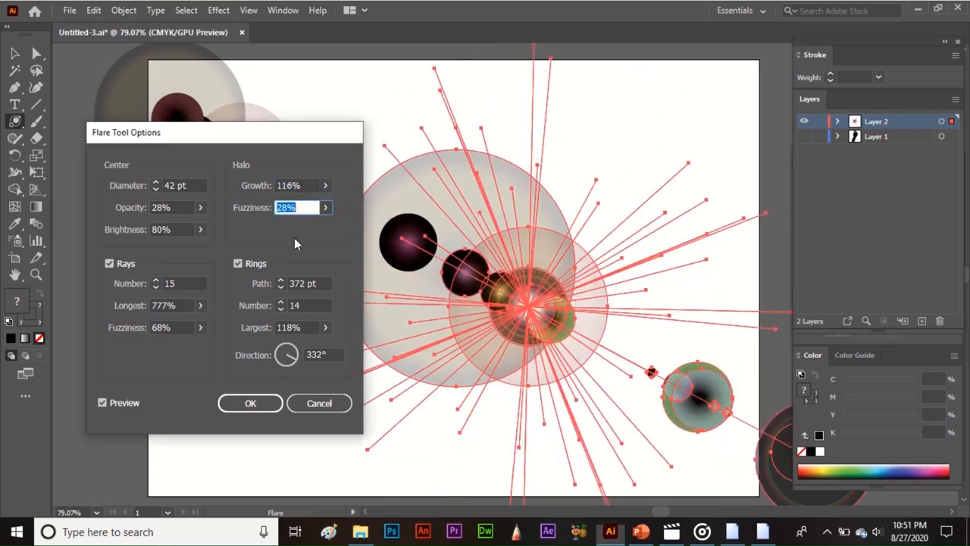
Toggle the flare's rings off and back on to compare the preview
{"action": "left_click", "coordinate": [238, 264]}
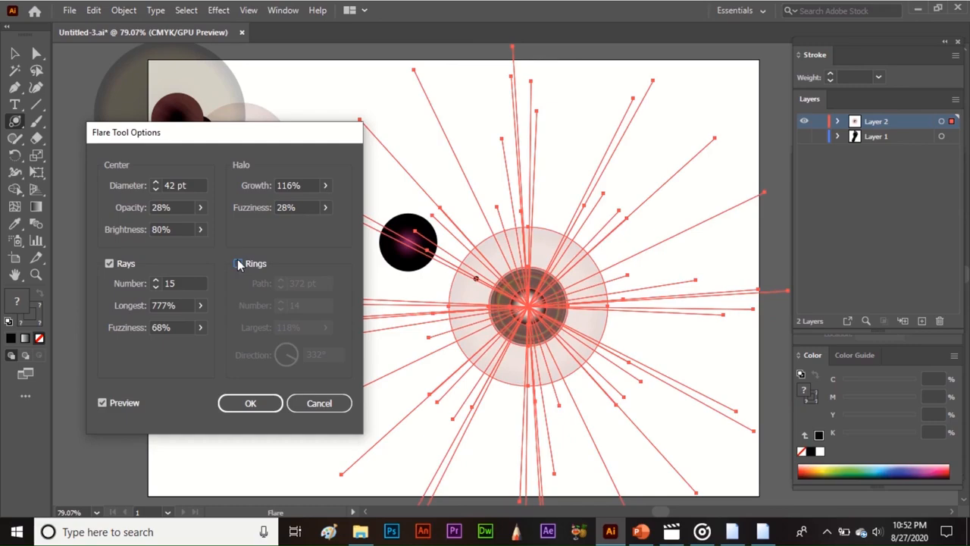
{"action": "left_click", "coordinate": [238, 263]}
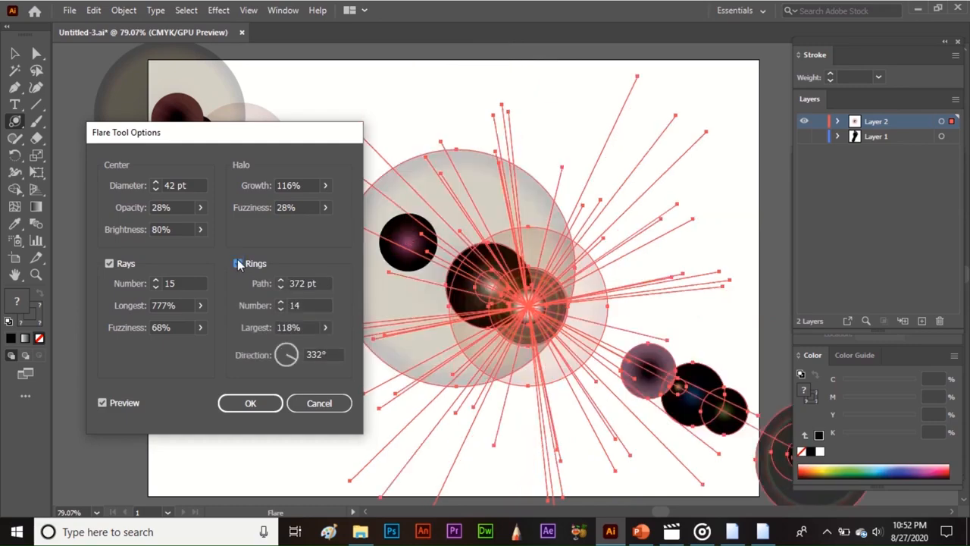
Set the flare rings' path to 375 pt and their number to 17
{"action": "left_click", "coordinate": [279, 280]}
{"action": "left_click", "coordinate": [280, 279]}
{"action": "left_click", "coordinate": [280, 279]}
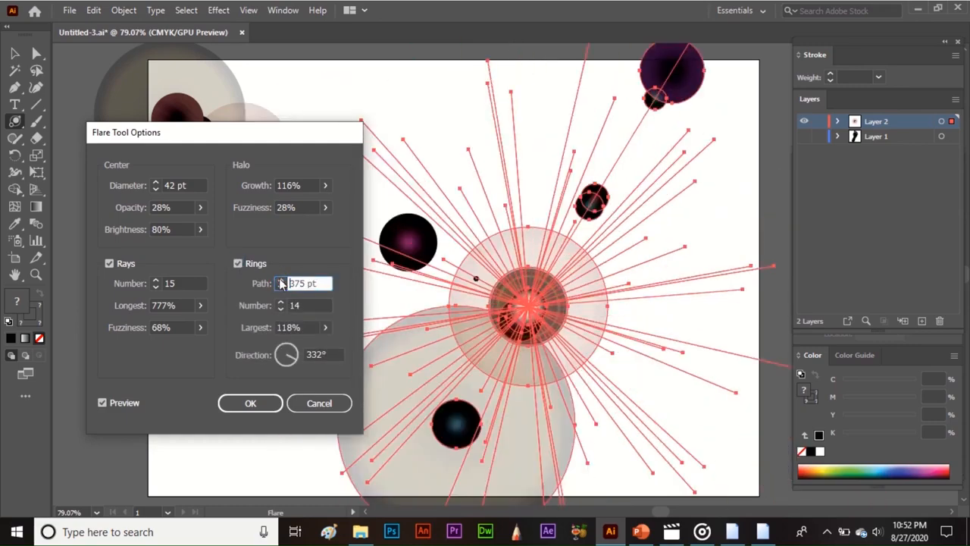
{"action": "left_click", "coordinate": [280, 305]}
{"action": "left_click", "coordinate": [279, 302]}
{"action": "left_click", "coordinate": [280, 301]}
{"action": "left_click", "coordinate": [280, 301]}
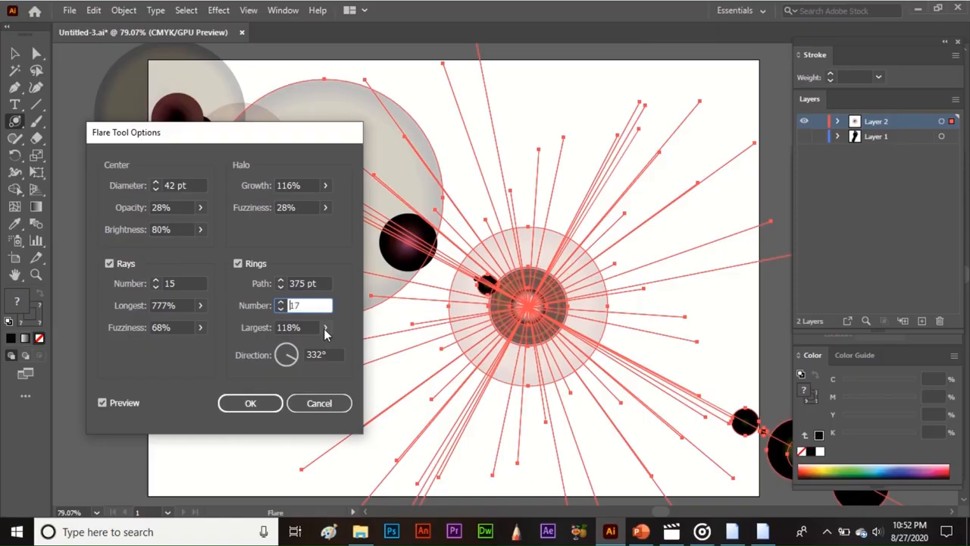
Set the largest ring to 135% and the ring direction to 118°, and apply the flare options
{"action": "left_click", "coordinate": [325, 327]}
{"action": "mouse_move", "coordinate": [290, 346]}
{"action": "left_mouse_down"}
{"action": "mouse_move", "coordinate": [312, 346]}
{"action": "mouse_move", "coordinate": [282, 352]}
{"action": "mouse_move", "coordinate": [300, 350]}
{"action": "left_mouse_up"}
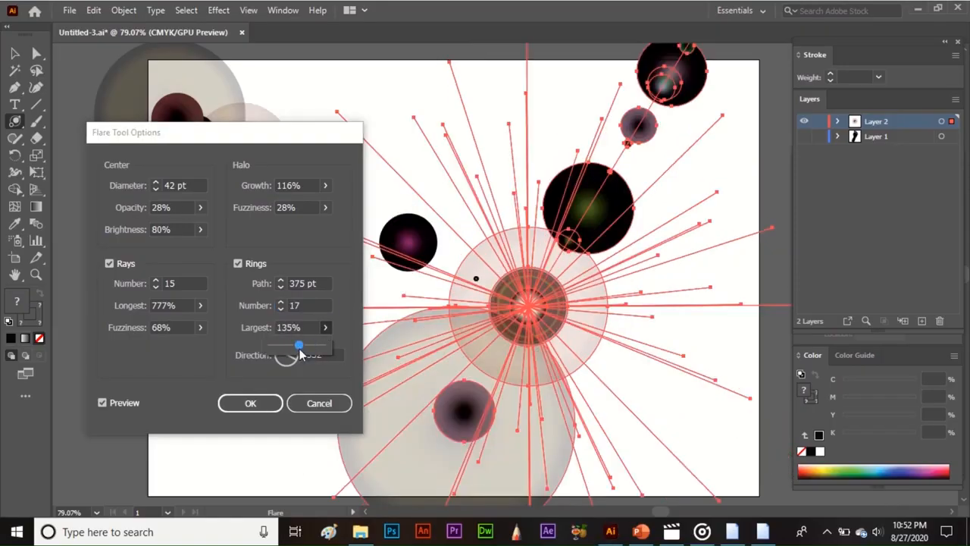
{"action": "left_click", "coordinate": [233, 348]}
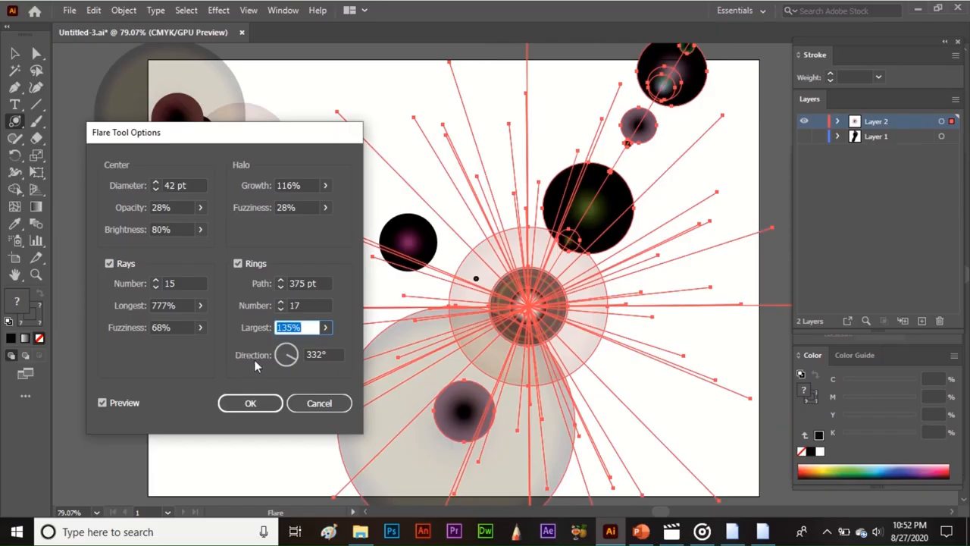
{"action": "mouse_move", "coordinate": [295, 362]}
{"action": "left_mouse_down"}
{"action": "mouse_move", "coordinate": [297, 349]}
{"action": "mouse_move", "coordinate": [283, 350]}
{"action": "left_mouse_up"}
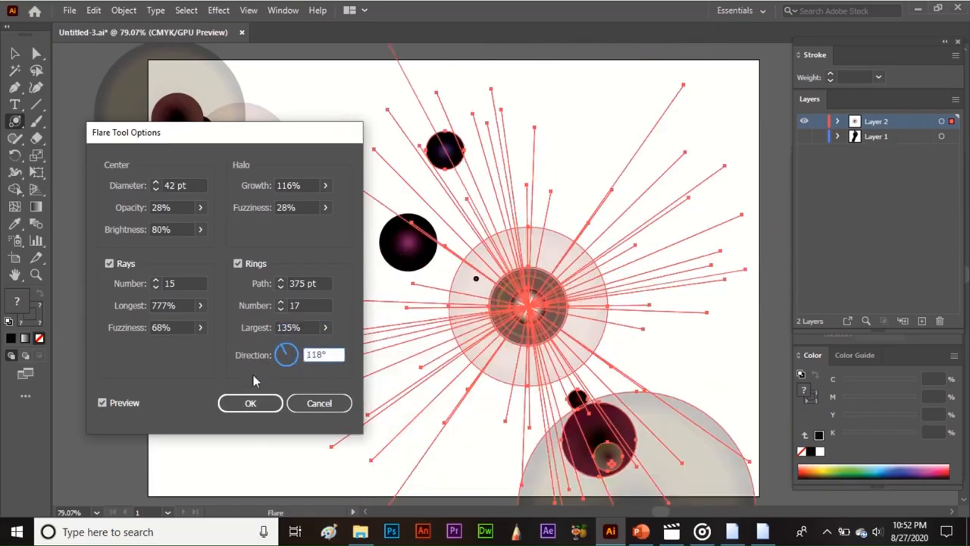
{"action": "left_click", "coordinate": [257, 402]}
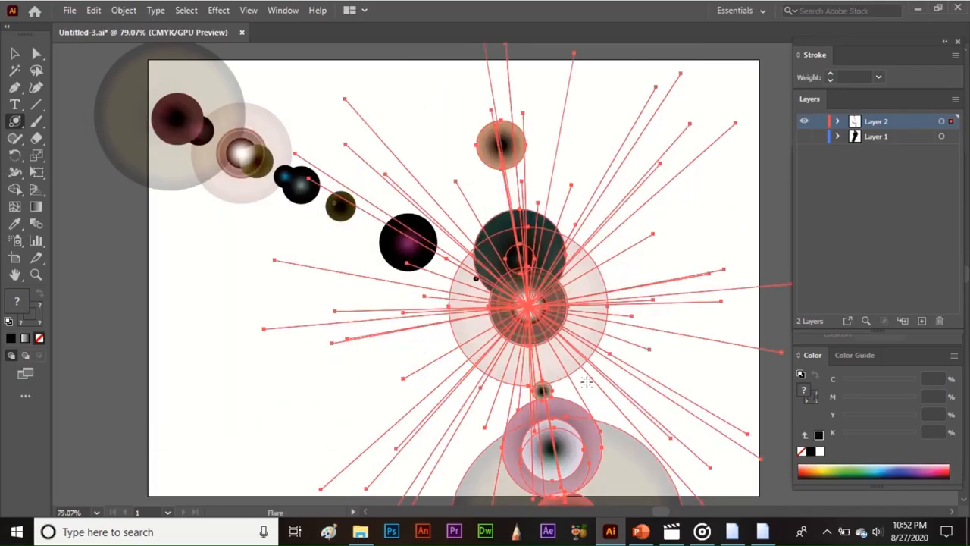
{"action": "key", "text": "v"}
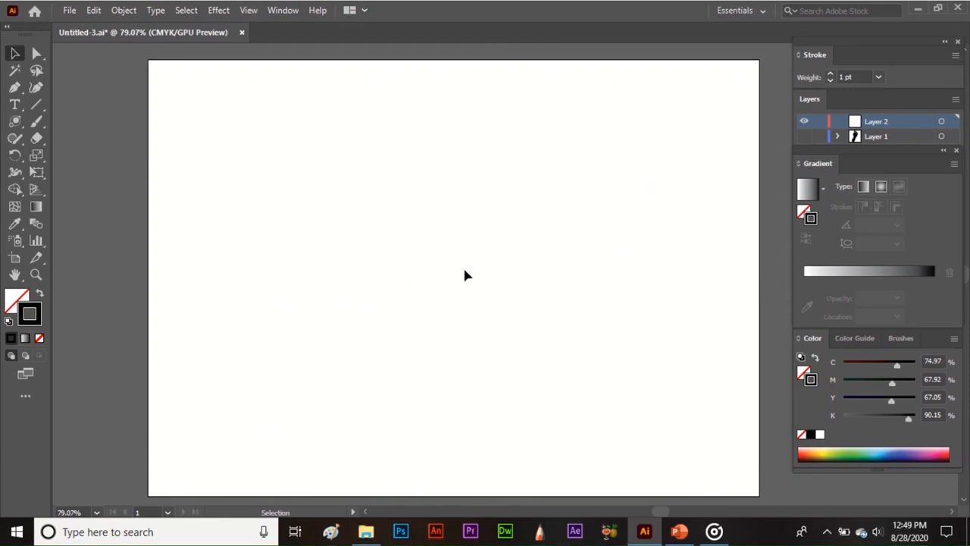
Paint a wavy black vertical stroke freehand in the artboard's upper left area with the Paintbrush tool
{"action": "left_click", "coordinate": [38, 125]}
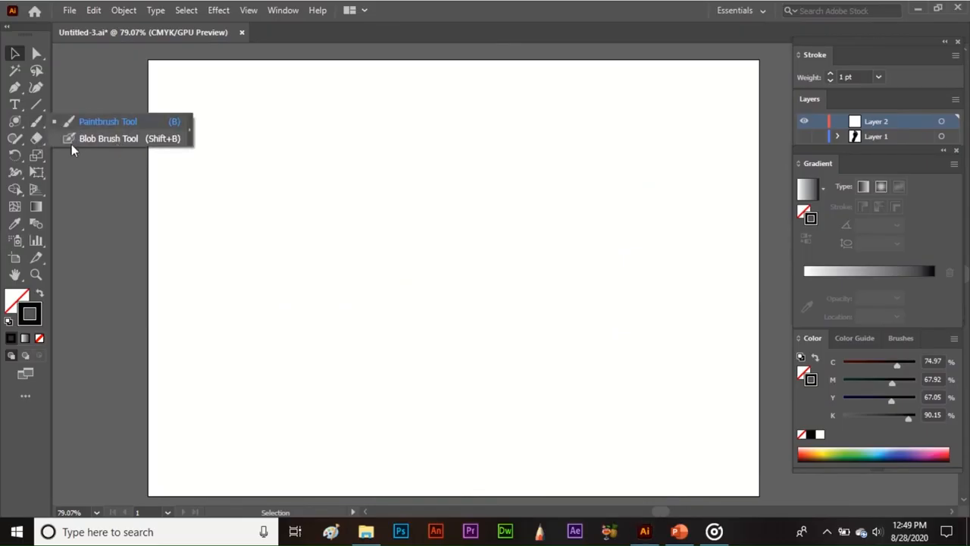
{"action": "left_click", "coordinate": [108, 124]}
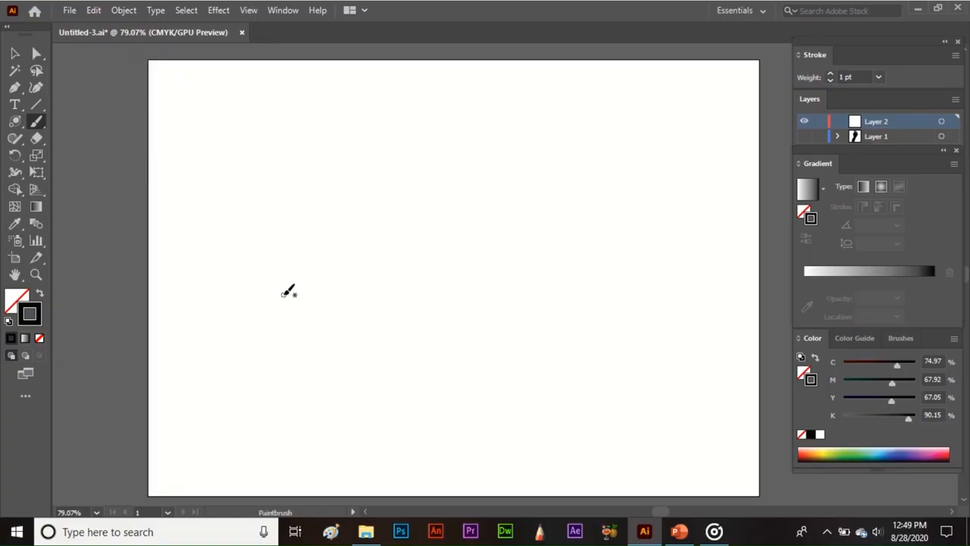
{"action": "mouse_move", "coordinate": [284, 294]}
{"action": "left_mouse_down"}
{"action": "mouse_move", "coordinate": [311, 227]}
{"action": "mouse_move", "coordinate": [294, 180]}
{"action": "mouse_move", "coordinate": [247, 123]}
{"action": "left_mouse_up"}
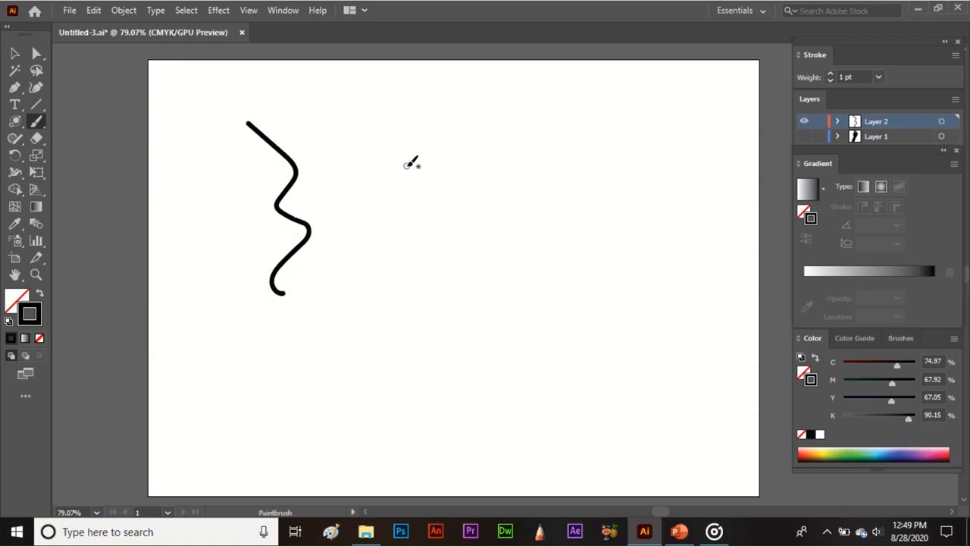
Increase the paintbrush size in several increments and reduce it again
{"action": "key", "text": "bracketright"}
{"action": "key", "text": "bracketright"}
{"action": "key", "text": "bracketright"}
{"action": "key", "text": "bracketright"}
{"action": "key", "text": "bracketright"}
{"action": "key", "text": "bracketright"}
{"action": "key", "text": "bracketright"}
{"action": "key", "text": "bracketright"}
{"action": "key", "text": "bracketleft"}
{"action": "key", "text": "bracketleft"}
{"action": "key", "text": "bracketleft"}
{"action": "key", "text": "bracketleft"}
{"action": "key", "text": "bracketleft"}
{"action": "key", "text": "bracketleft"}
{"action": "key", "text": "bracketleft"}
{"action": "key", "text": "bracketleft"}
{"action": "key", "text": "bracketleft"}
{"action": "key", "text": "bracketleft"}
{"action": "key", "text": "bracketleft"}
Set the stroke colour to pink (C 10.91, M 91.29, Y 27.46, K 0.04) and paint a wavy stroke beside the black one
{"action": "double_click", "coordinate": [34, 318]}
{"action": "left_click", "coordinate": [397, 245]}
{"action": "left_click", "coordinate": [402, 243]}
{"action": "left_click", "coordinate": [608, 221]}
{"action": "mouse_move", "coordinate": [447, 258]}
{"action": "left_mouse_down"}
{"action": "mouse_move", "coordinate": [460, 195]}
{"action": "mouse_move", "coordinate": [388, 127]}
{"action": "left_mouse_up"}
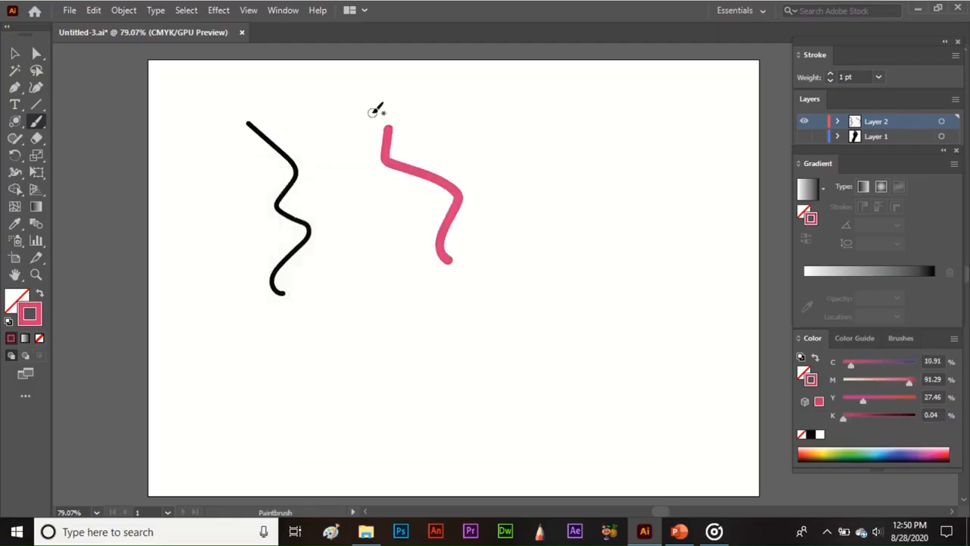
Delete the black and pink brush strokes from the artboard
{"action": "key", "text": "v"}
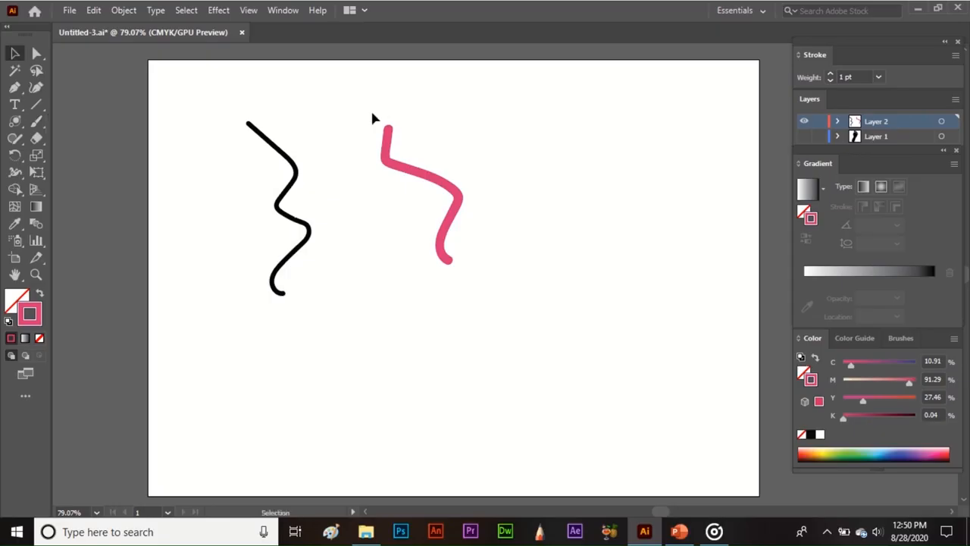
{"action": "mouse_move", "coordinate": [239, 96]}
{"action": "left_mouse_down"}
{"action": "mouse_move", "coordinate": [467, 307]}
{"action": "mouse_move", "coordinate": [493, 316]}
{"action": "left_mouse_up"}
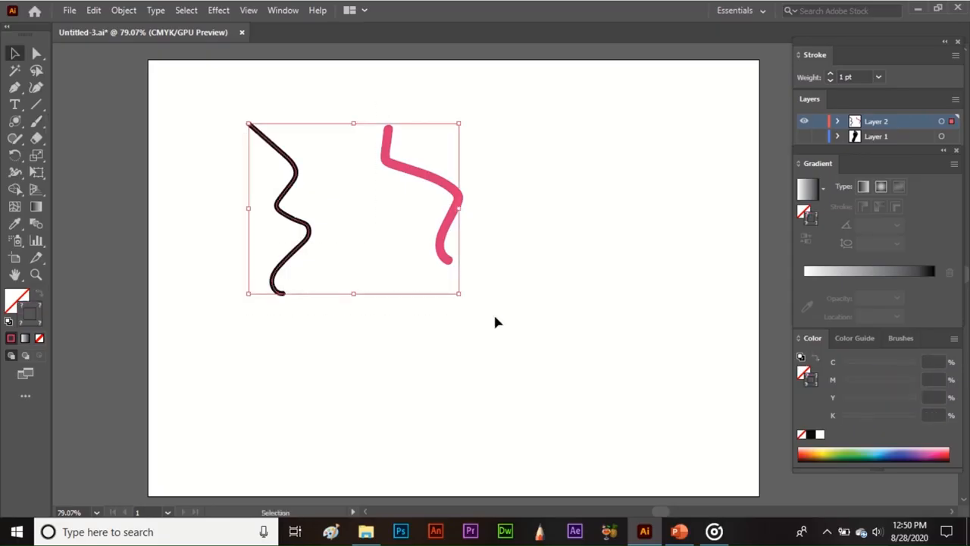
{"action": "key", "text": "Delete"}
With the Paintbrush active, open the Arrows_Special brush library and enlarge it to show more brushes
{"action": "key", "text": "b"}
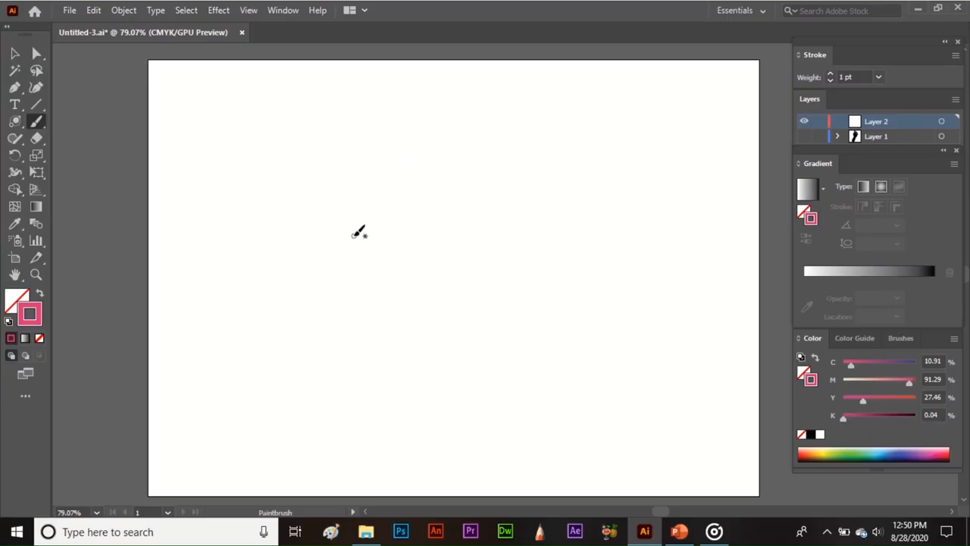
{"action": "left_click", "coordinate": [899, 341]}
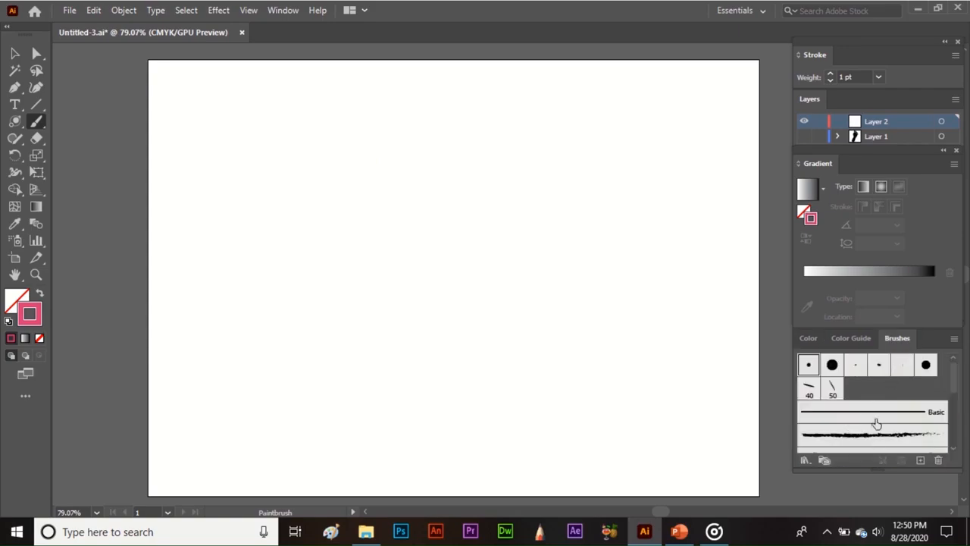
{"action": "left_click", "coordinate": [283, 10]}
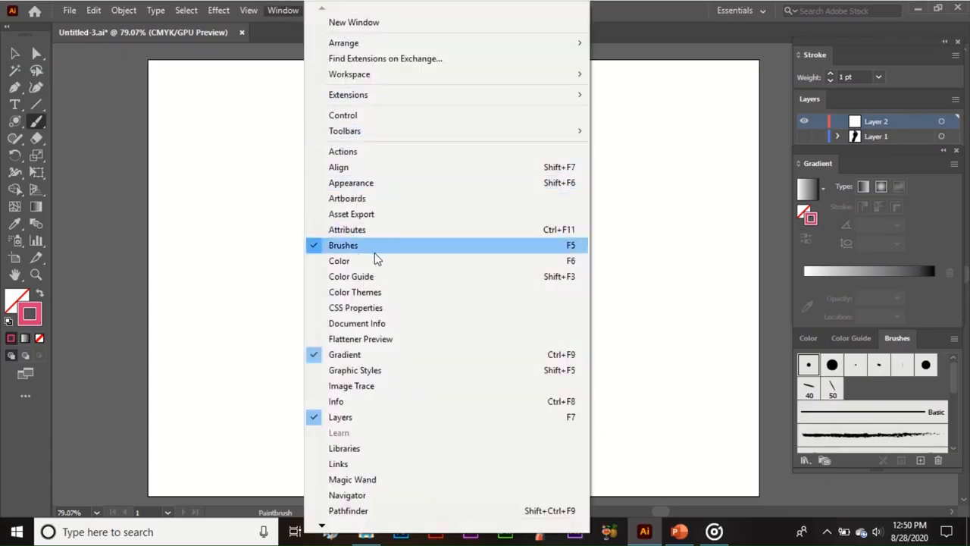
{"action": "left_click", "coordinate": [954, 341]}
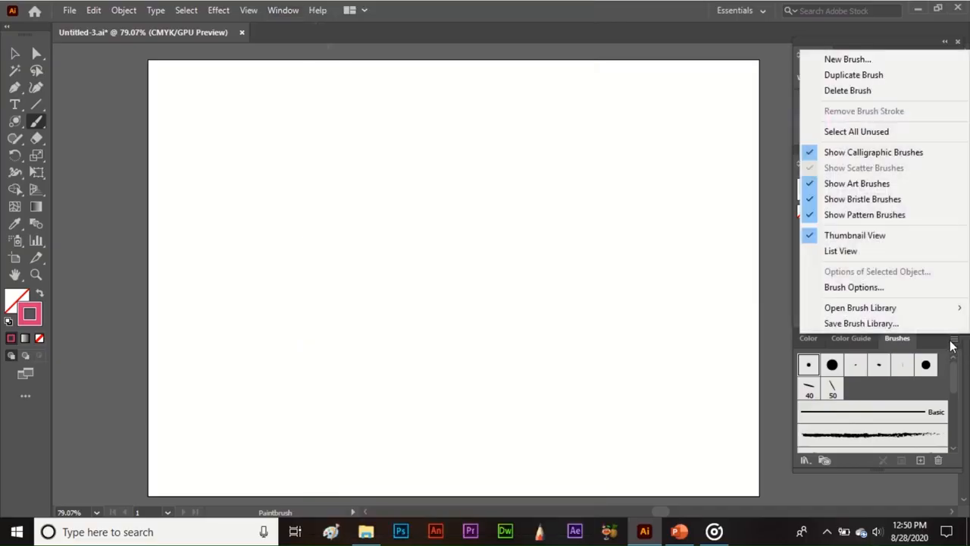
{"action": "mouse_move", "coordinate": [932, 316]}
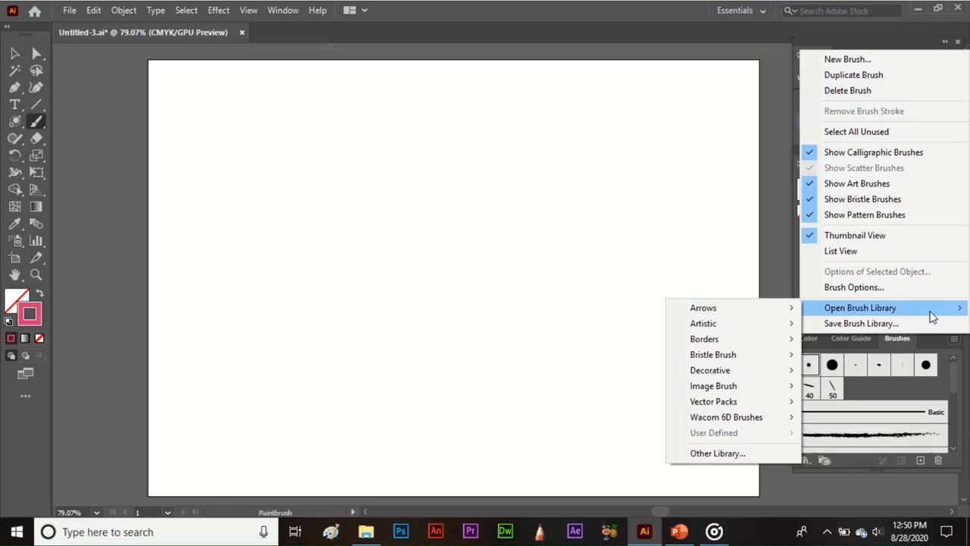
{"action": "mouse_move", "coordinate": [778, 306]}
{"action": "left_click", "coordinate": [840, 307]}
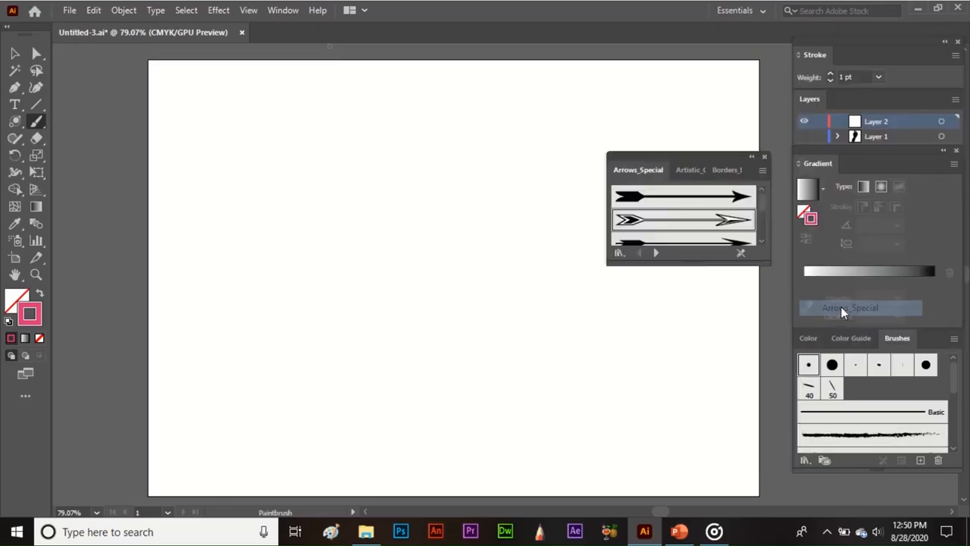
{"action": "left_click_drag", "start_coordinate": [699, 265], "coordinate": [692, 477]}
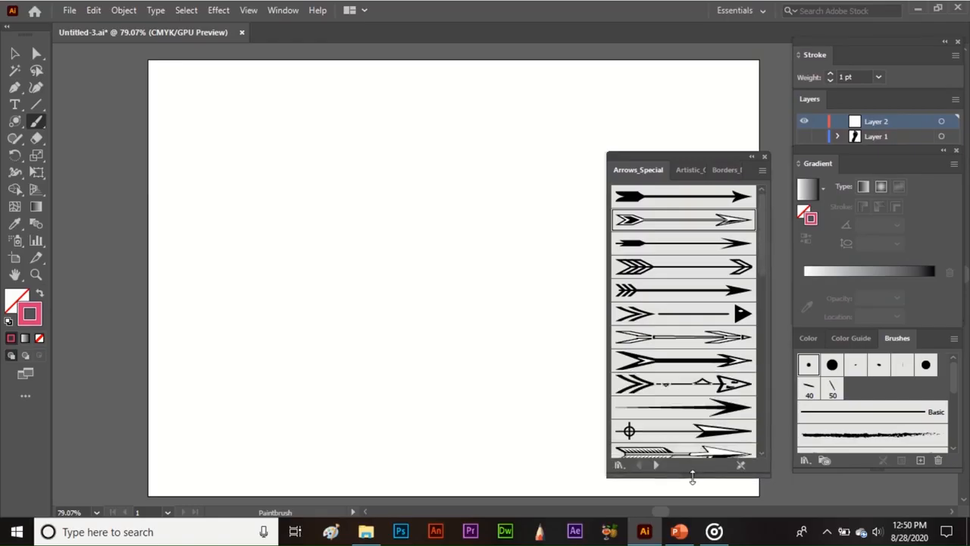
Paint two roughly horizontal arrows and two wavy upward arrows using the first Arrows_Special brush
{"action": "left_click", "coordinate": [665, 201]}
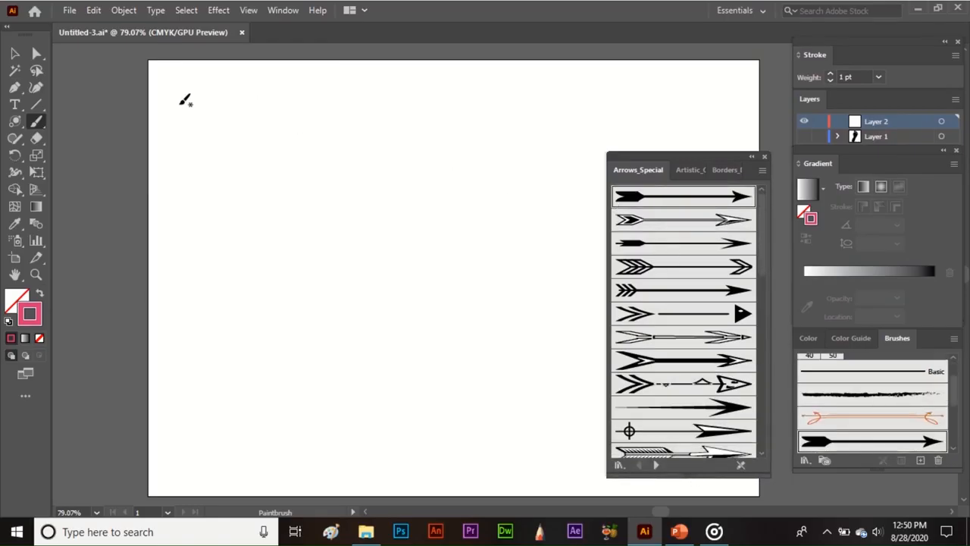
{"action": "left_click_drag", "start_coordinate": [180, 103], "coordinate": [326, 106]}
{"action": "mouse_move", "coordinate": [218, 244]}
{"action": "left_mouse_down"}
{"action": "mouse_move", "coordinate": [191, 231]}
{"action": "mouse_move", "coordinate": [225, 183]}
{"action": "mouse_move", "coordinate": [178, 130]}
{"action": "mouse_move", "coordinate": [165, 98]}
{"action": "left_mouse_up"}
{"action": "mouse_move", "coordinate": [268, 244]}
{"action": "left_mouse_down"}
{"action": "mouse_move", "coordinate": [285, 185]}
{"action": "mouse_move", "coordinate": [279, 123]}
{"action": "left_mouse_up"}
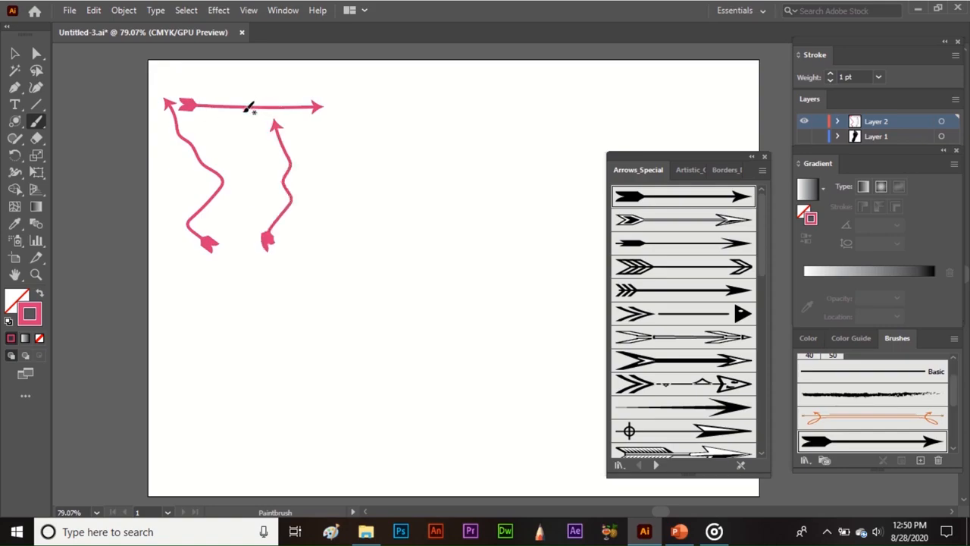
{"action": "left_click_drag", "start_coordinate": [190, 310], "coordinate": [336, 313]}
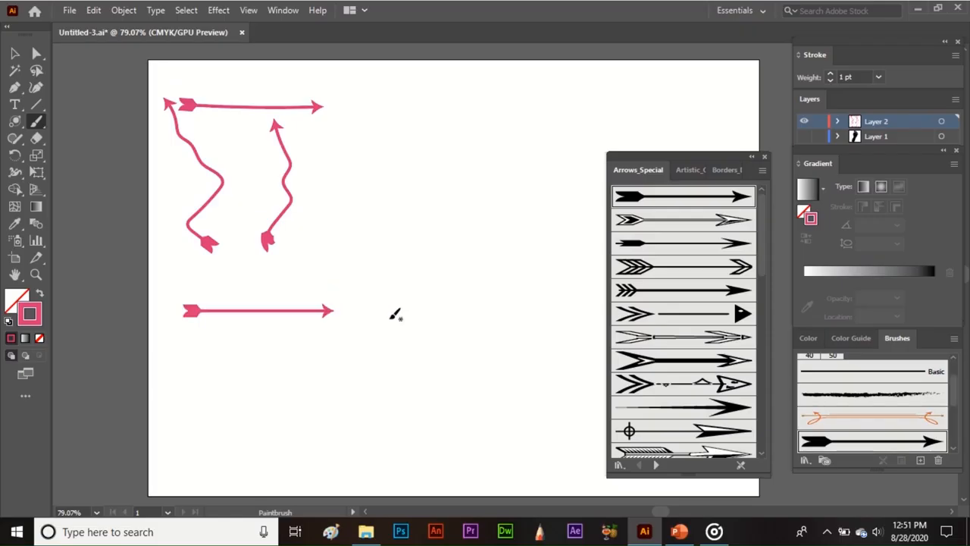
Browse forward and back through the preset brush libraries, ending on Arrows_Standard
{"action": "left_click", "coordinate": [656, 465]}
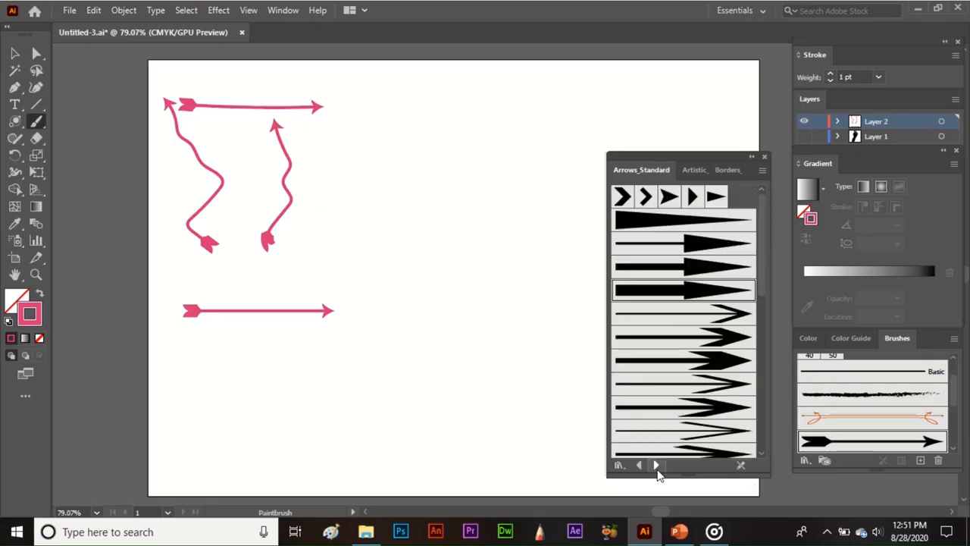
{"action": "left_click", "coordinate": [657, 468]}
{"action": "left_click", "coordinate": [657, 468]}
{"action": "left_click", "coordinate": [657, 469]}
{"action": "left_click", "coordinate": [657, 468]}
{"action": "left_click", "coordinate": [657, 468]}
{"action": "left_click", "coordinate": [657, 468]}
{"action": "left_click", "coordinate": [657, 469]}
{"action": "left_click", "coordinate": [658, 468]}
{"action": "left_click", "coordinate": [638, 466]}
{"action": "left_click", "coordinate": [638, 466]}
{"action": "left_click", "coordinate": [638, 466]}
{"action": "left_click", "coordinate": [638, 466]}
{"action": "left_click", "coordinate": [638, 466]}
{"action": "left_click", "coordinate": [638, 466]}
{"action": "left_click", "coordinate": [638, 466]}
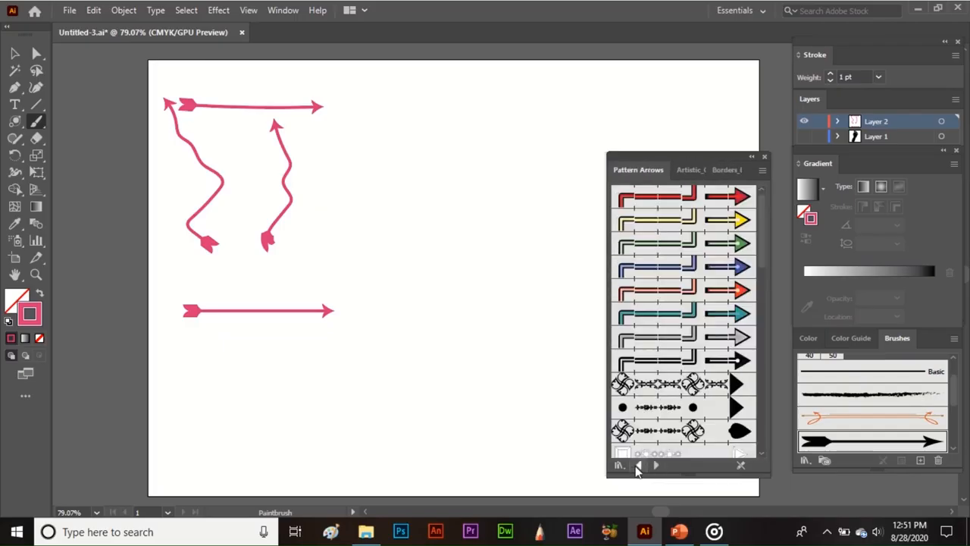
{"action": "left_click", "coordinate": [638, 466]}
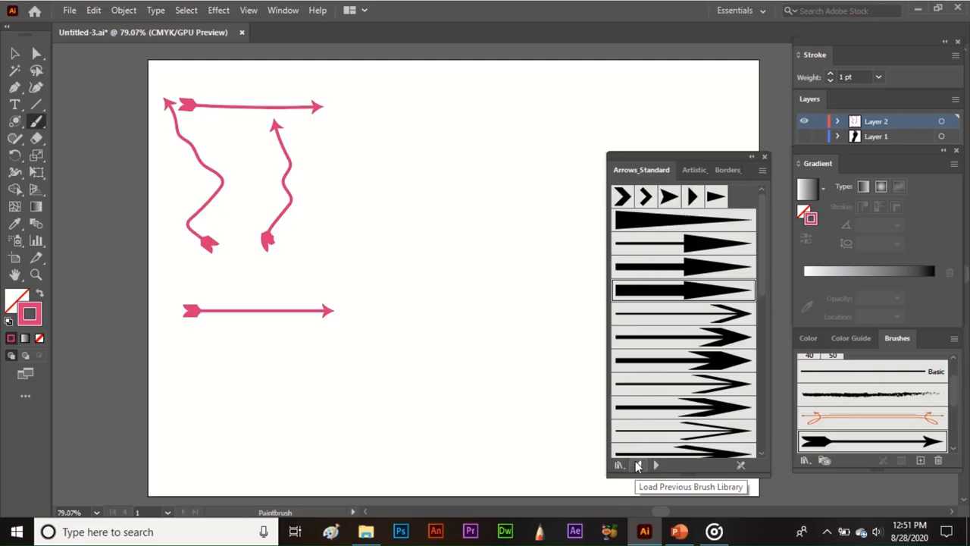
Choose a thick-shafted barbed arrow brush from Arrows_Standard and paint a long horizontal arrow and a wavy upward arrow
{"action": "left_click", "coordinate": [665, 360]}
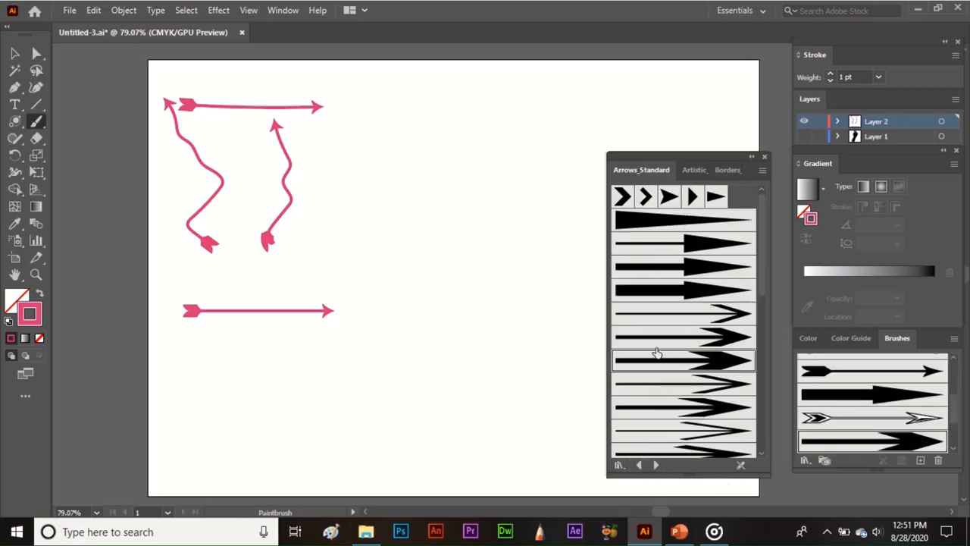
{"action": "mouse_move", "coordinate": [363, 106]}
{"action": "left_mouse_down"}
{"action": "mouse_move", "coordinate": [527, 109]}
{"action": "mouse_move", "coordinate": [631, 97]}
{"action": "left_mouse_up"}
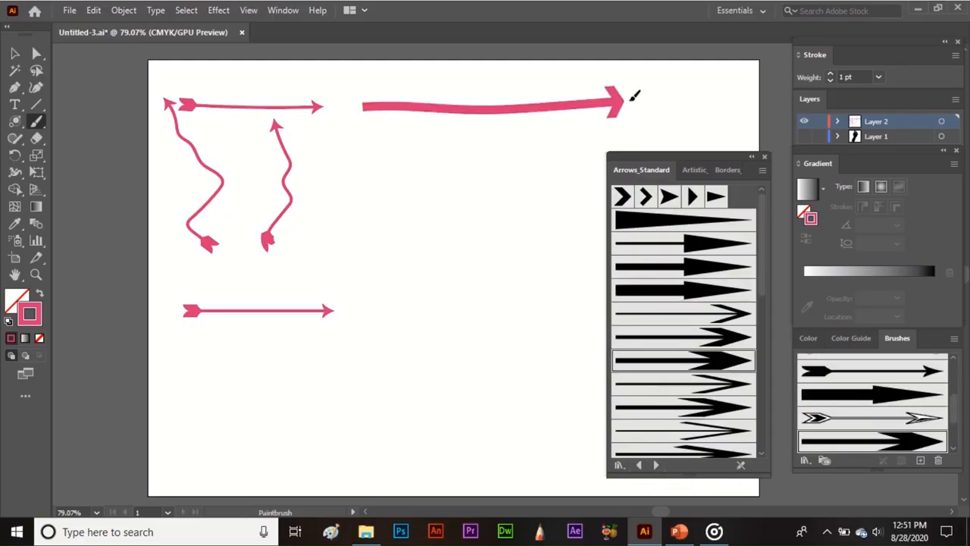
{"action": "mouse_move", "coordinate": [472, 271]}
{"action": "left_mouse_down"}
{"action": "mouse_move", "coordinate": [399, 147]}
{"action": "mouse_move", "coordinate": [379, 139]}
{"action": "left_mouse_up"}
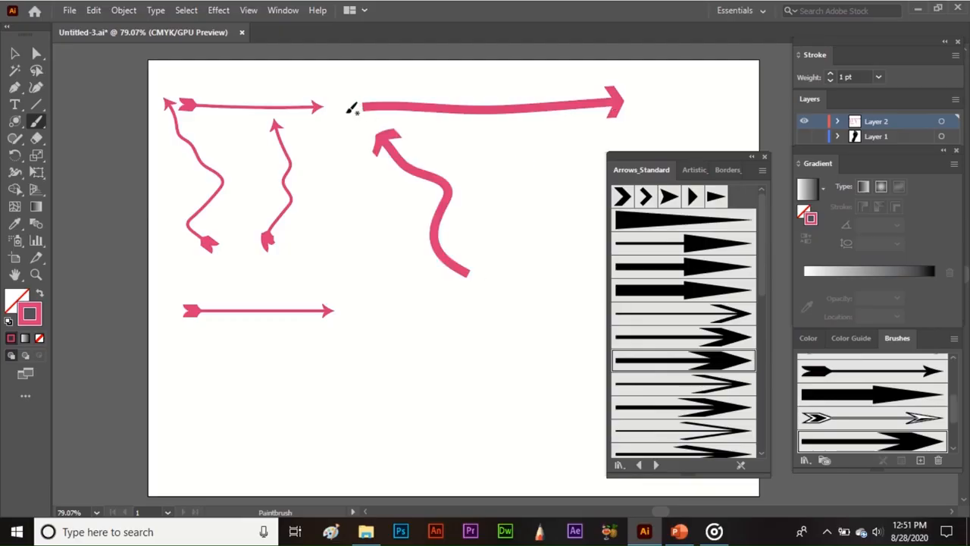
Raise the thick wavy arrow's stroke weight to 5 pt and bring it back down to 1 pt
{"action": "key", "text": "v"}
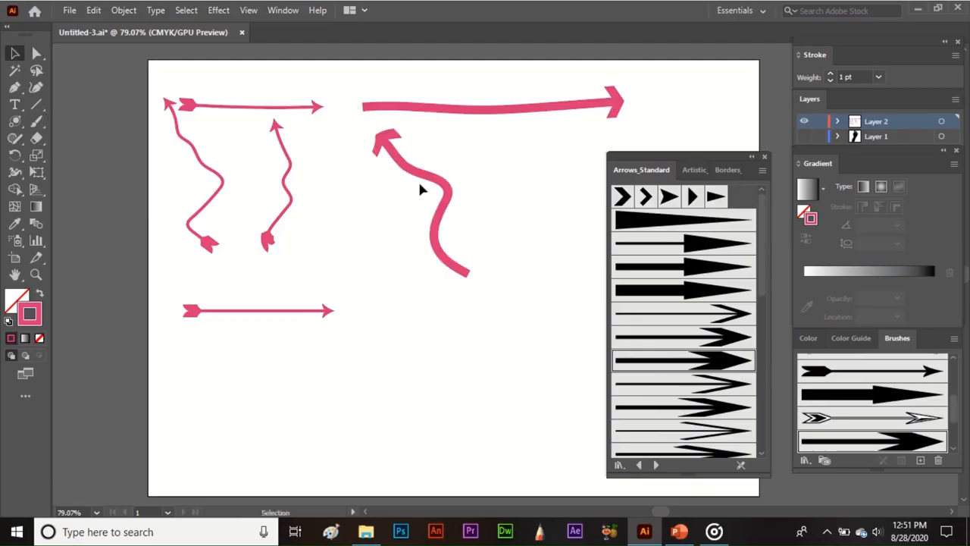
{"action": "left_click", "coordinate": [425, 178]}
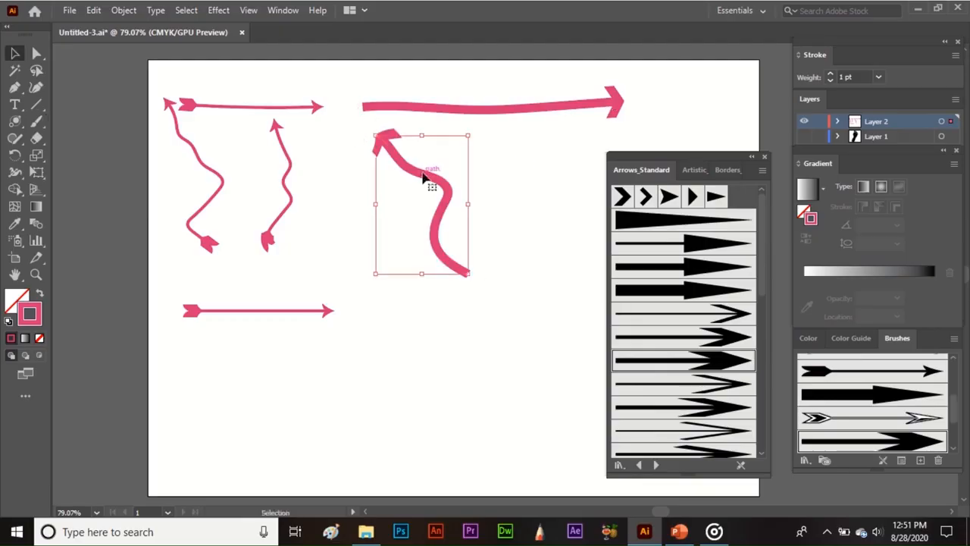
{"action": "left_click", "coordinate": [833, 75]}
{"action": "left_click", "coordinate": [833, 75]}
{"action": "left_click", "coordinate": [832, 76]}
{"action": "left_click", "coordinate": [832, 76]}
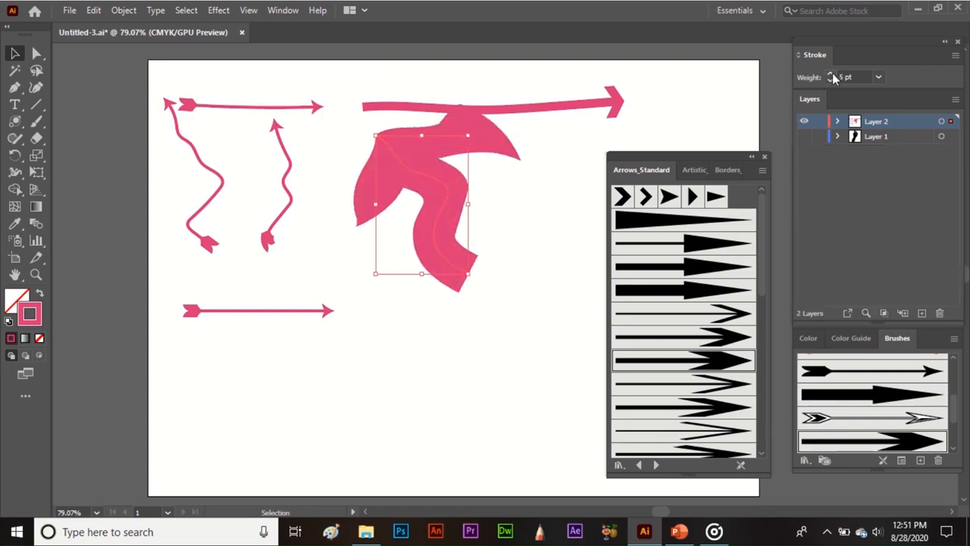
{"action": "left_click", "coordinate": [832, 77]}
{"action": "left_click", "coordinate": [833, 77]}
{"action": "left_click", "coordinate": [832, 77]}
{"action": "left_click", "coordinate": [832, 77]}
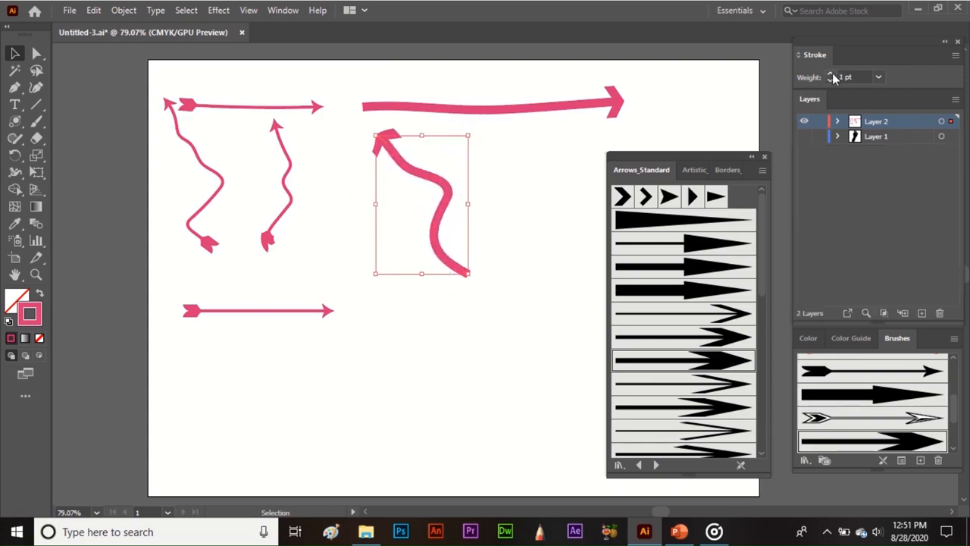
Delete all painted arrows from the artboard
{"action": "left_click", "coordinate": [537, 165]}
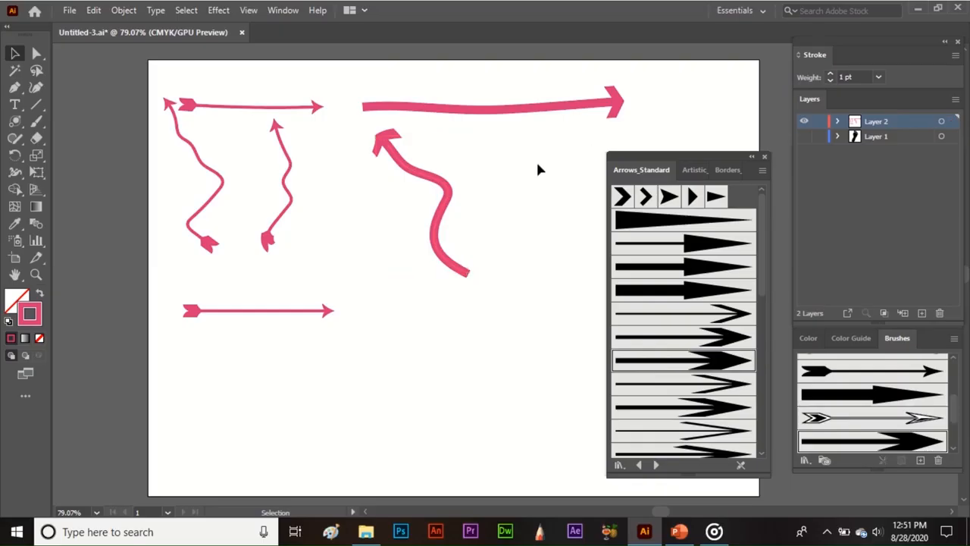
{"action": "left_click_drag", "start_coordinate": [136, 89], "coordinate": [499, 338]}
{"action": "key", "text": "Delete"}
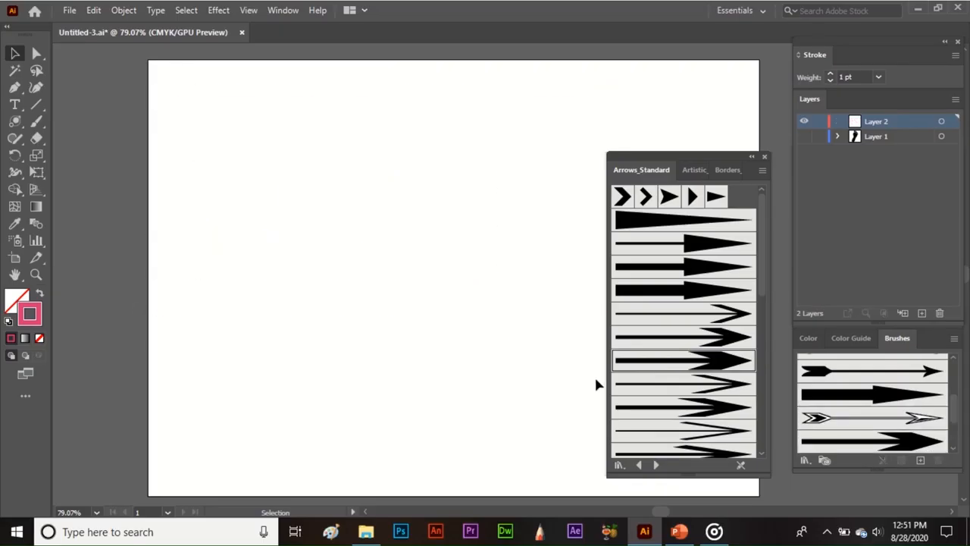
Load the Artistic_Calligraphic brush library, choose a thin slanted brush and paint a large S and H with the Paintbrush
{"action": "left_click", "coordinate": [656, 465]}
{"action": "left_click", "coordinate": [656, 465]}
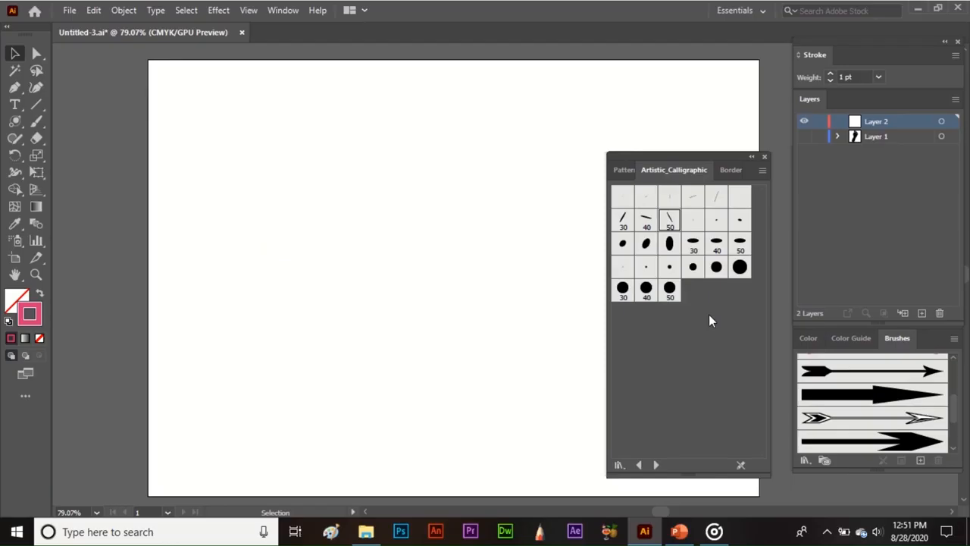
{"action": "left_click", "coordinate": [694, 198]}
{"action": "key", "text": "b"}
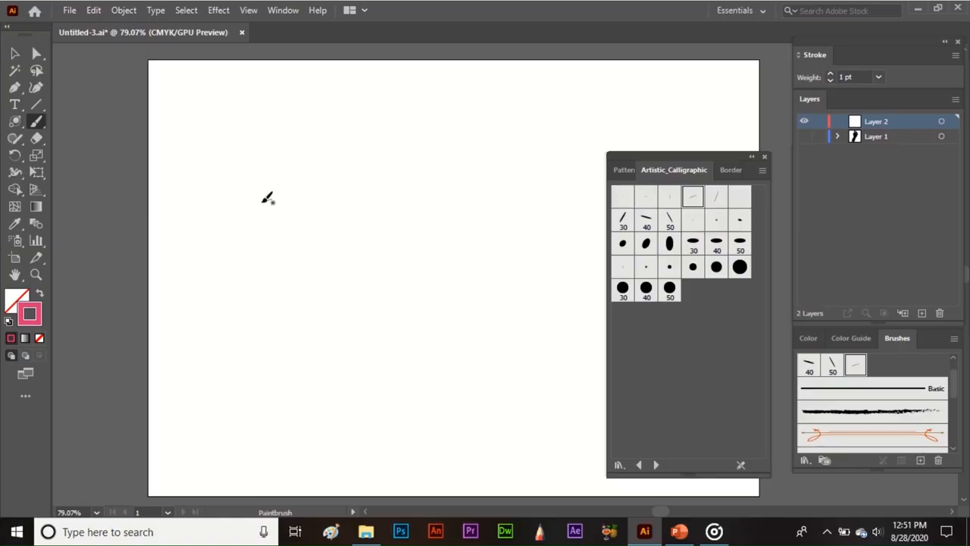
{"action": "mouse_move", "coordinate": [253, 208]}
{"action": "left_mouse_down"}
{"action": "mouse_move", "coordinate": [259, 174]}
{"action": "mouse_move", "coordinate": [252, 154]}
{"action": "mouse_move", "coordinate": [197, 200]}
{"action": "mouse_move", "coordinate": [298, 372]}
{"action": "mouse_move", "coordinate": [235, 393]}
{"action": "mouse_move", "coordinate": [204, 311]}
{"action": "left_mouse_up"}
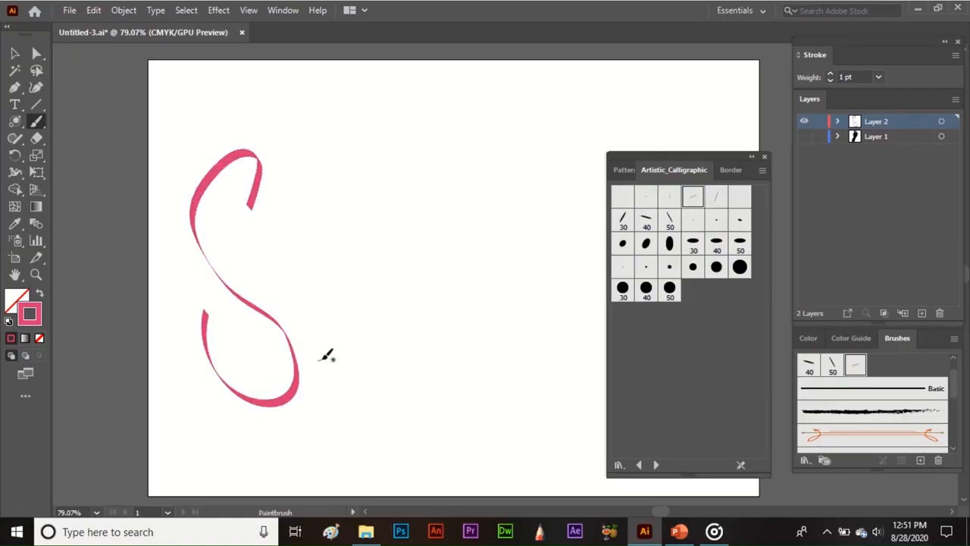
{"action": "left_click_drag", "start_coordinate": [303, 260], "coordinate": [330, 438]}
{"action": "mouse_move", "coordinate": [311, 361]}
{"action": "left_mouse_down"}
{"action": "mouse_move", "coordinate": [360, 309]}
{"action": "mouse_move", "coordinate": [385, 218]}
{"action": "mouse_move", "coordinate": [418, 418]}
{"action": "left_mouse_up"}
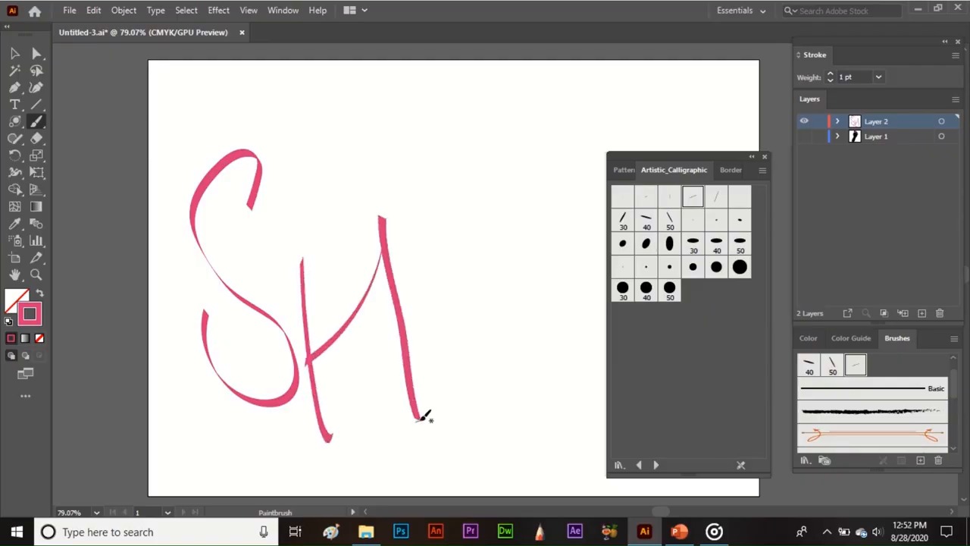
Choose the slanted size 50 calligraphic brush and paint a second S and H to the right of the thin letters
{"action": "left_click", "coordinate": [671, 219]}
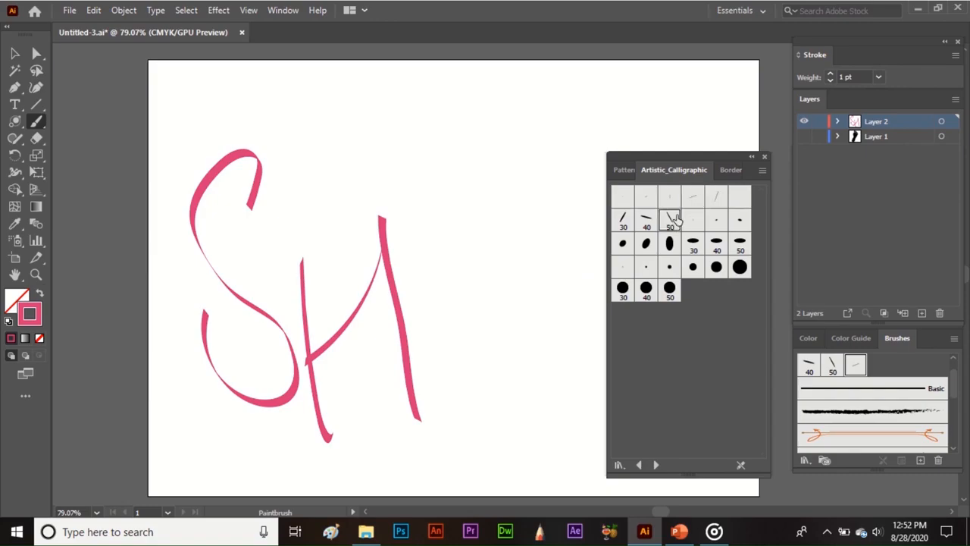
{"action": "mouse_move", "coordinate": [433, 230]}
{"action": "left_mouse_down"}
{"action": "mouse_move", "coordinate": [494, 153]}
{"action": "mouse_move", "coordinate": [451, 159]}
{"action": "mouse_move", "coordinate": [485, 242]}
{"action": "mouse_move", "coordinate": [520, 392]}
{"action": "mouse_move", "coordinate": [482, 373]}
{"action": "mouse_move", "coordinate": [461, 331]}
{"action": "left_mouse_up"}
{"action": "mouse_move", "coordinate": [514, 269]}
{"action": "left_mouse_down"}
{"action": "mouse_move", "coordinate": [551, 231]}
{"action": "mouse_move", "coordinate": [562, 200]}
{"action": "mouse_move", "coordinate": [554, 192]}
{"action": "mouse_move", "coordinate": [580, 391]}
{"action": "left_mouse_up"}
Select all the painted letters and delete them from the artboard
{"action": "key", "text": "v"}
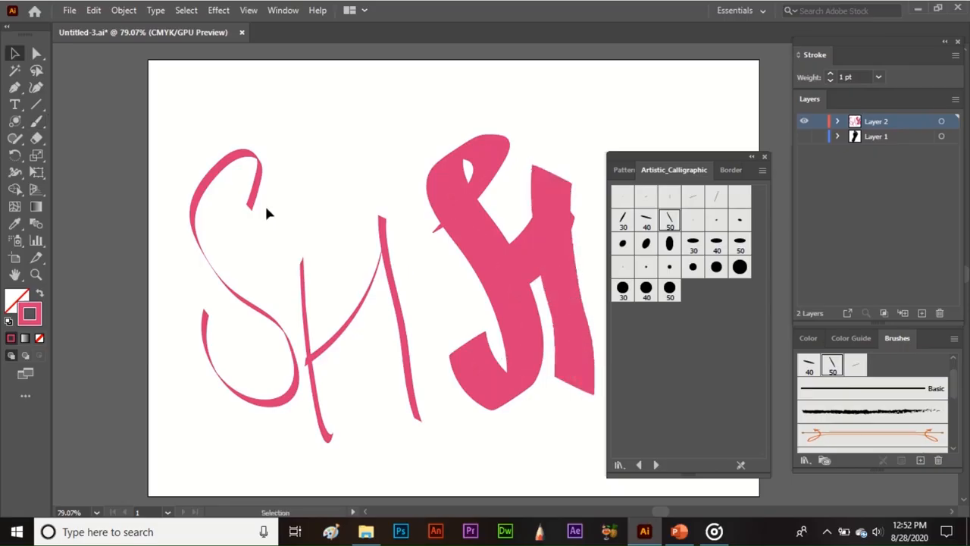
{"action": "left_click_drag", "start_coordinate": [180, 150], "coordinate": [561, 428]}
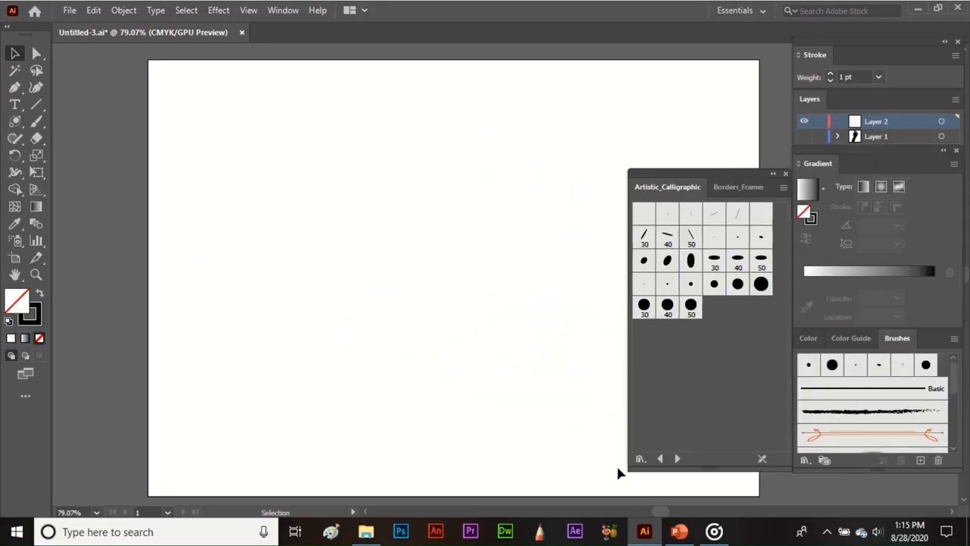
Browse the preset brush libraries forward through the artistic and border sets to Borders_Lines and back to Borders_Dashed
{"action": "left_click", "coordinate": [677, 458]}
{"action": "left_click", "coordinate": [677, 459]}
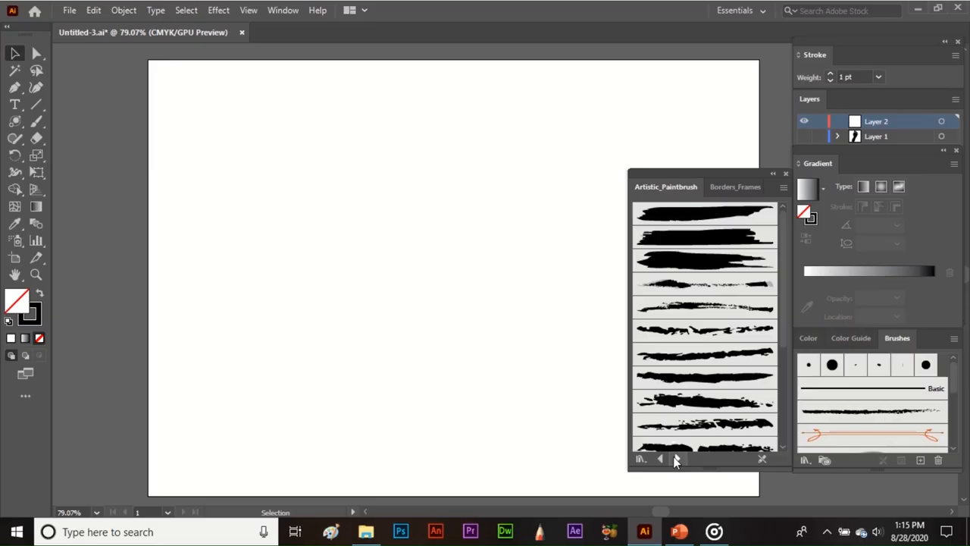
{"action": "left_click", "coordinate": [677, 459]}
{"action": "left_click", "coordinate": [677, 459]}
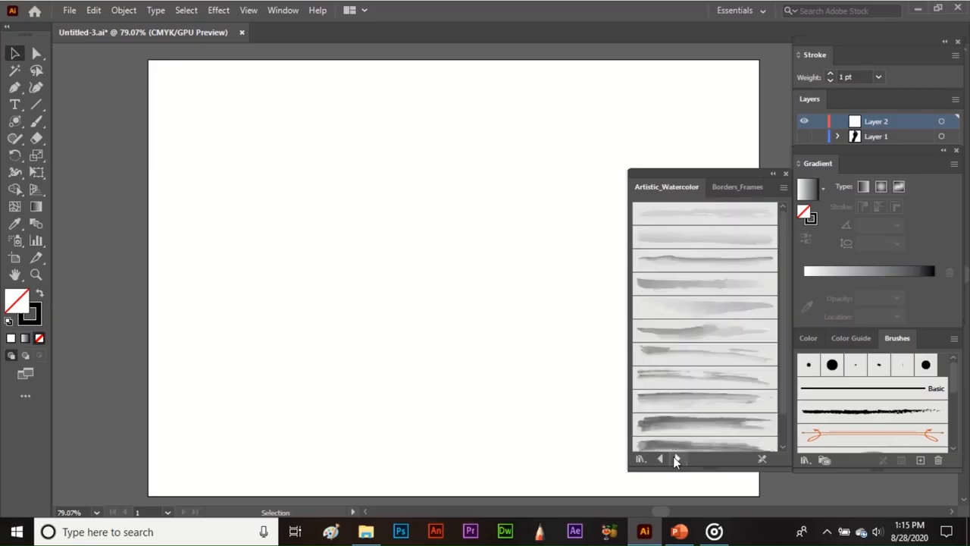
{"action": "left_click", "coordinate": [677, 458]}
{"action": "left_click", "coordinate": [677, 459]}
{"action": "left_click", "coordinate": [677, 459]}
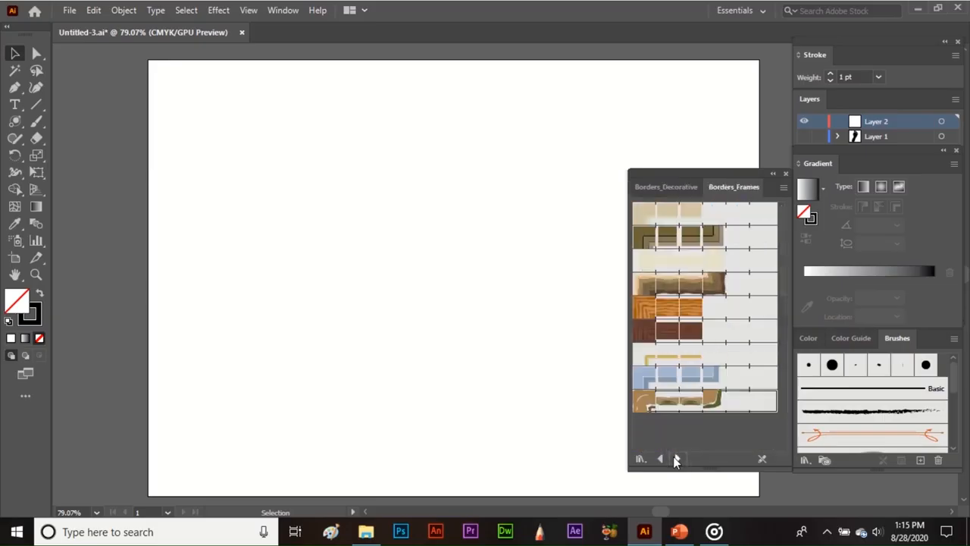
{"action": "left_click", "coordinate": [676, 459]}
{"action": "left_click", "coordinate": [677, 459]}
{"action": "left_click", "coordinate": [677, 458]}
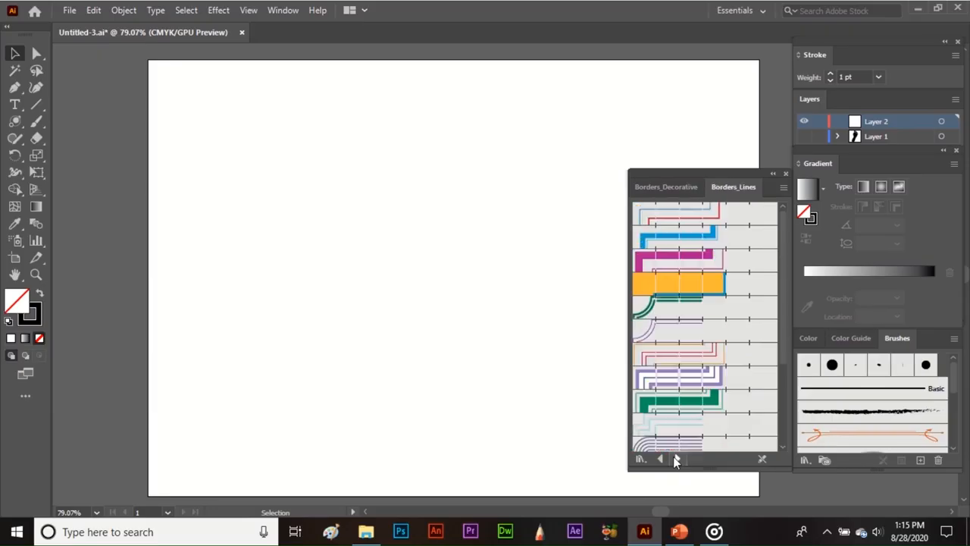
{"action": "left_click", "coordinate": [665, 459]}
{"action": "left_click", "coordinate": [665, 459]}
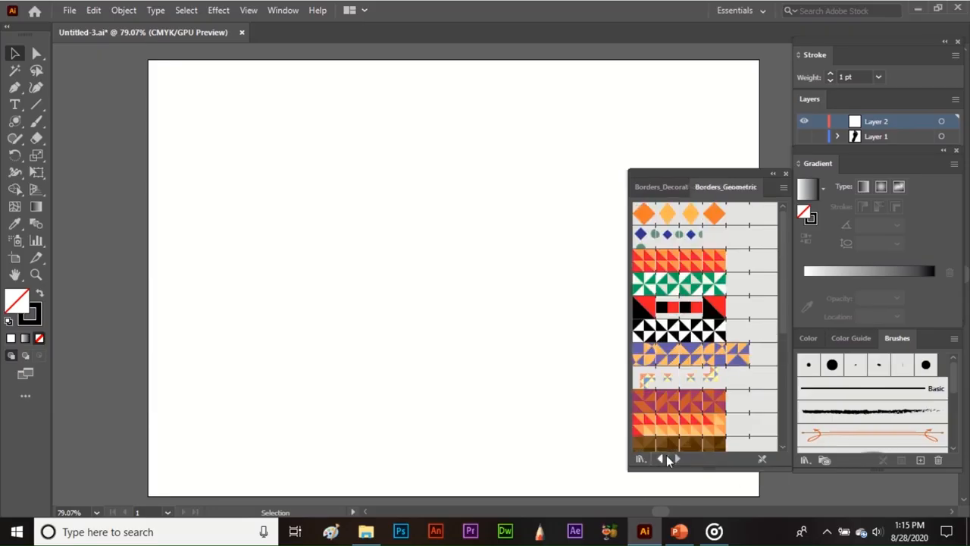
{"action": "left_click", "coordinate": [665, 458]}
{"action": "left_click", "coordinate": [664, 458]}
{"action": "left_click", "coordinate": [665, 459]}
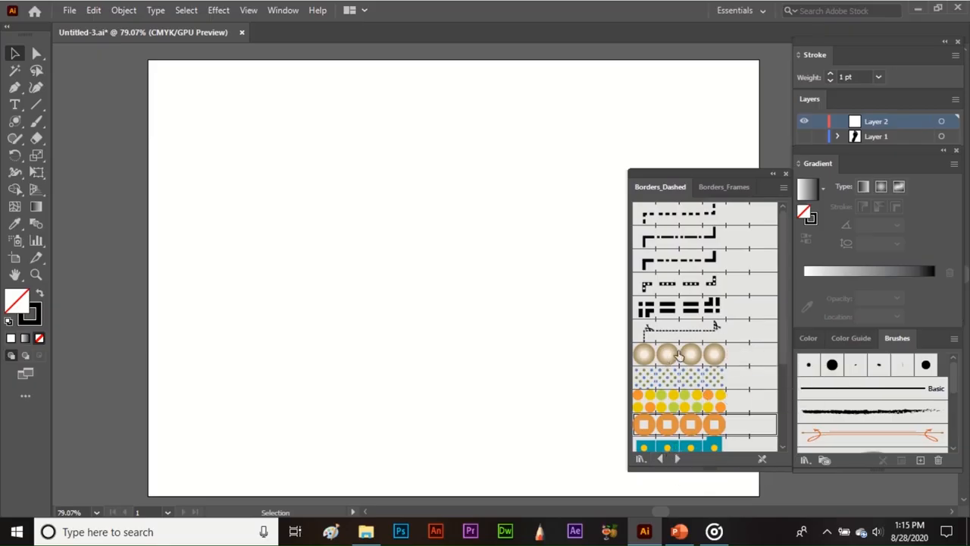
Choose the multicoloured double-dot brush from Borders_Dashed and paint a wide rectangular frame with four separate strokes
{"action": "left_click", "coordinate": [680, 402]}
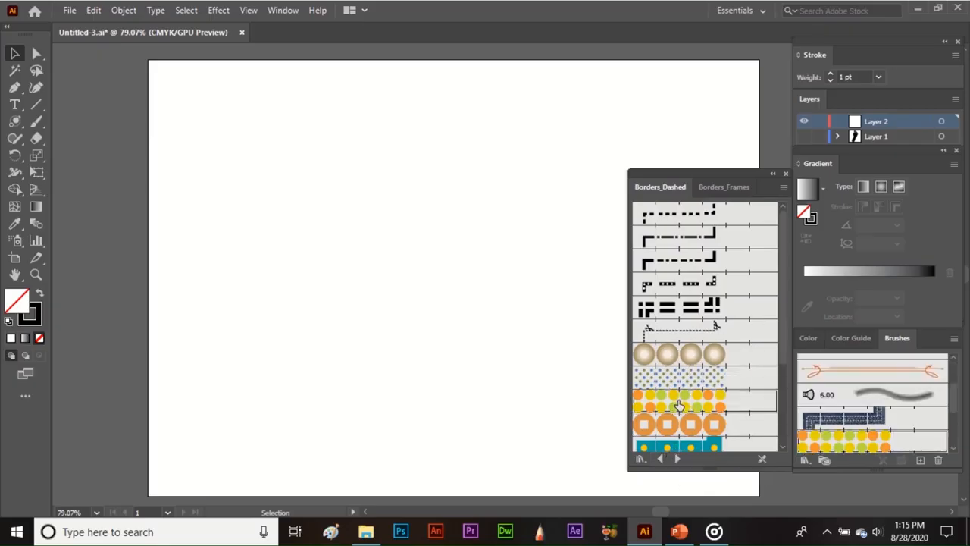
{"action": "key", "text": "b"}
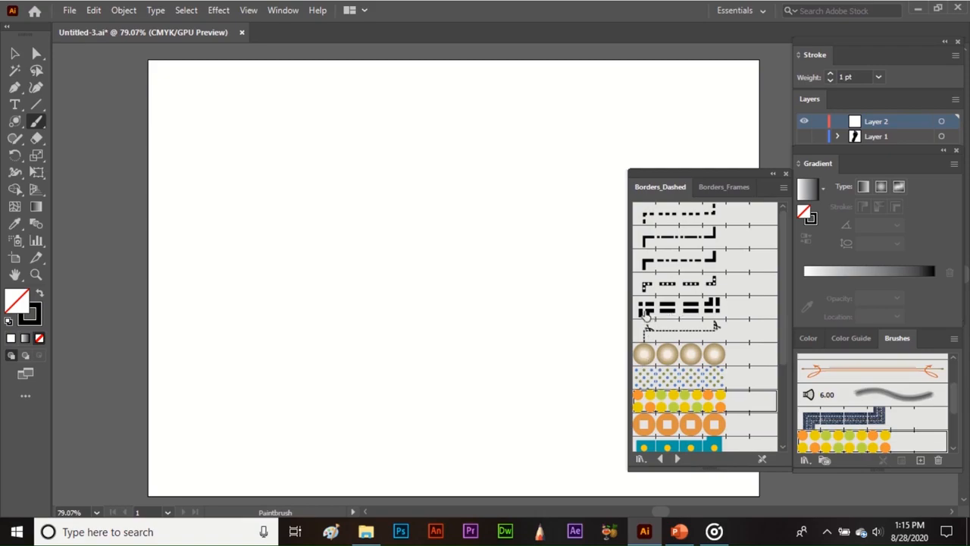
{"action": "left_click_drag", "start_coordinate": [235, 140], "coordinate": [491, 144]}
{"action": "mouse_move", "coordinate": [253, 216]}
{"action": "left_mouse_down"}
{"action": "mouse_move", "coordinate": [344, 225]}
{"action": "mouse_move", "coordinate": [501, 203]}
{"action": "left_mouse_up"}
{"action": "left_click_drag", "start_coordinate": [493, 142], "coordinate": [494, 221]}
{"action": "left_click_drag", "start_coordinate": [251, 140], "coordinate": [256, 218]}
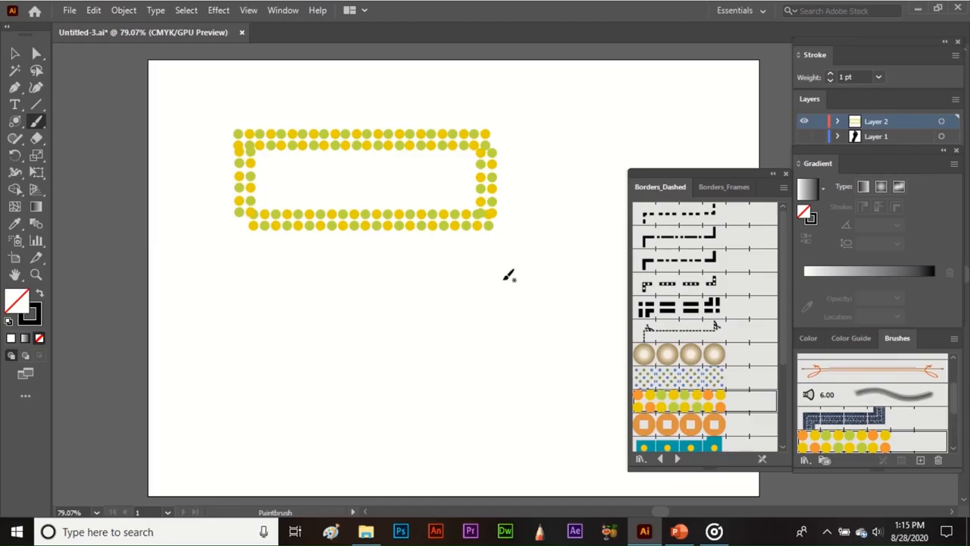
Load the Borders_Decorative library, choose the orange and red striped brush and paint a horizontal line below the dotted frame
{"action": "left_click", "coordinate": [677, 459]}
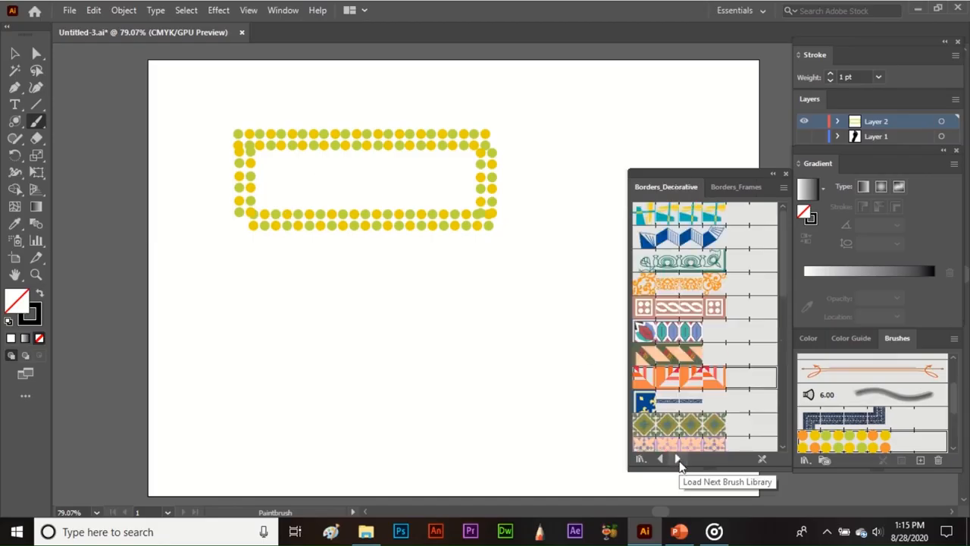
{"action": "left_click", "coordinate": [689, 383]}
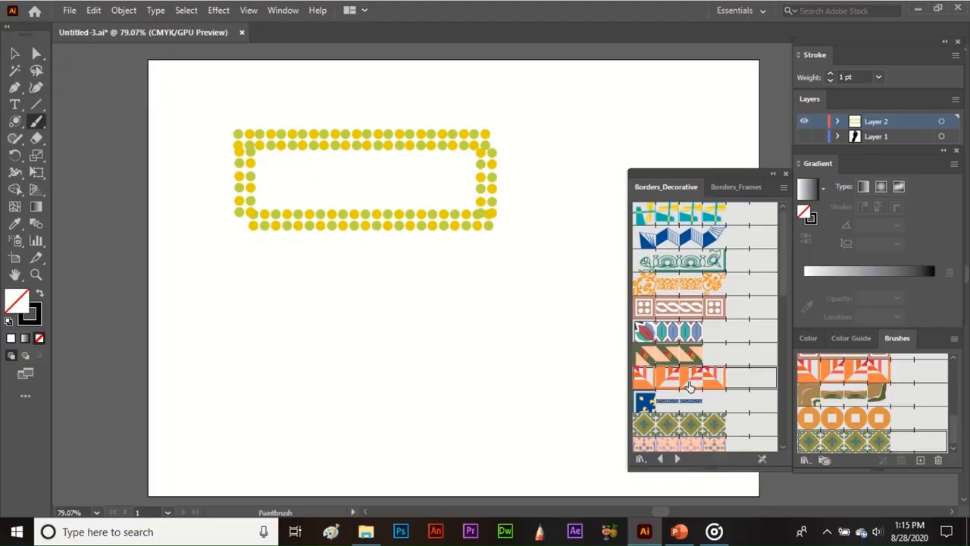
{"action": "left_click_drag", "start_coordinate": [224, 325], "coordinate": [486, 323]}
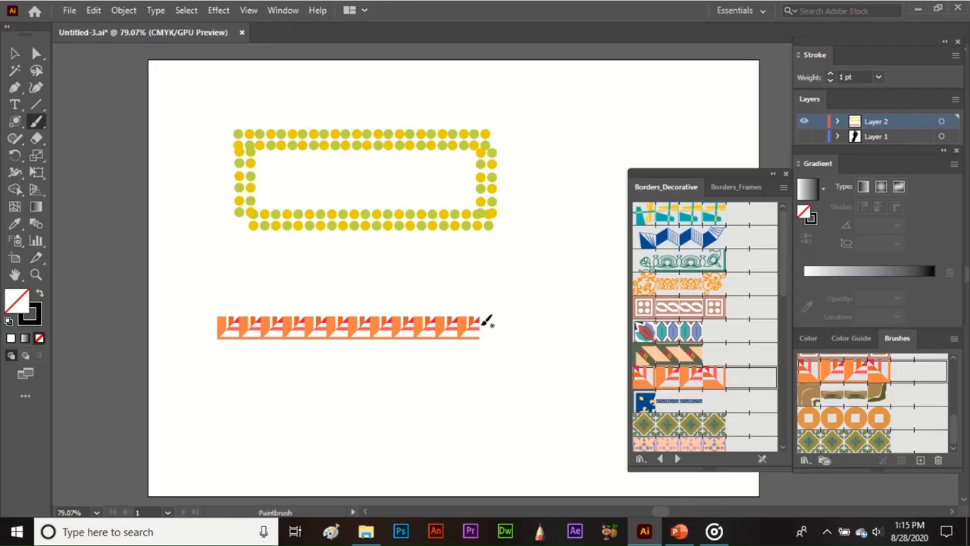
Delete the dotted frame and the striped line from the artboard and close the preset brush library
{"action": "key", "text": "v"}
{"action": "left_click_drag", "start_coordinate": [187, 110], "coordinate": [490, 412]}
{"action": "key", "text": "Delete"}
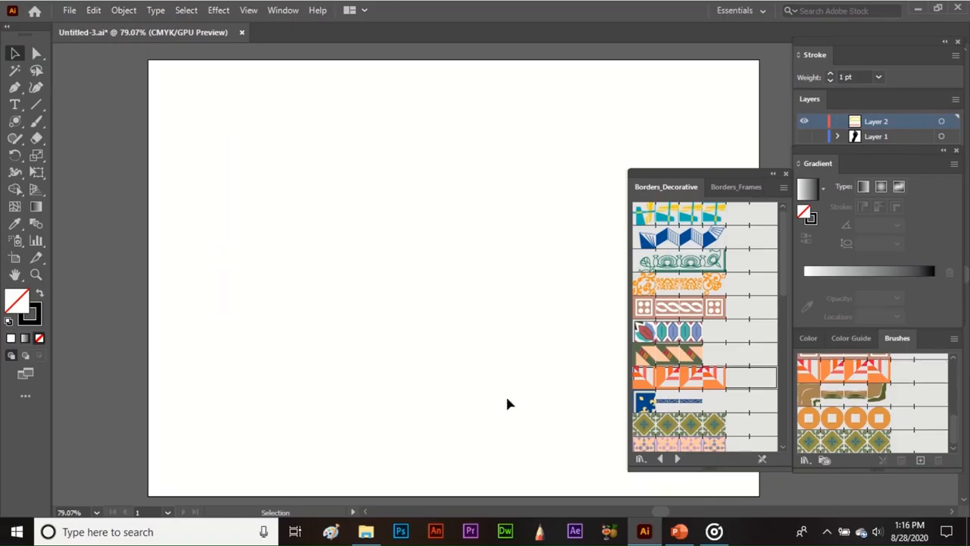
{"action": "left_click", "coordinate": [785, 174]}
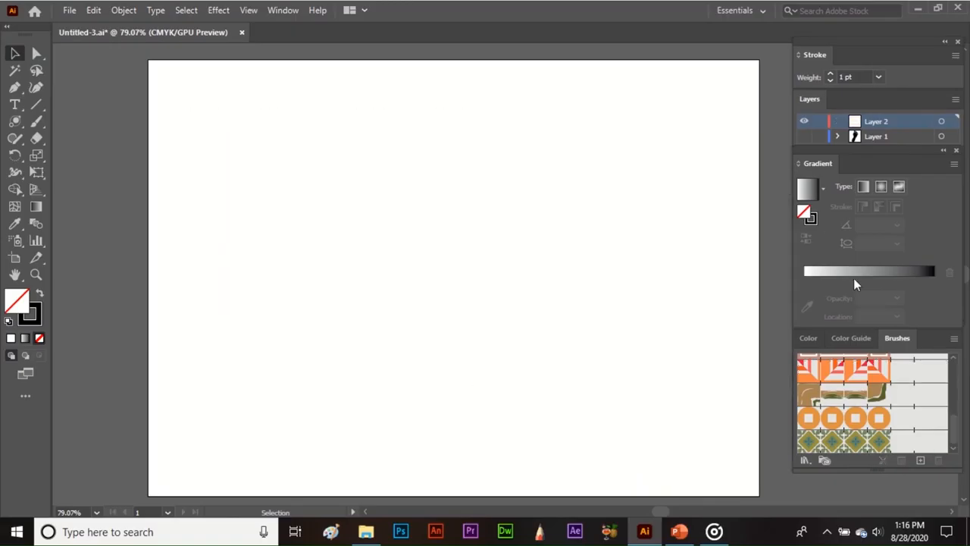
{"action": "scroll", "coordinate": [910, 384], "scroll_direction": "up", "scroll_amount": 5}
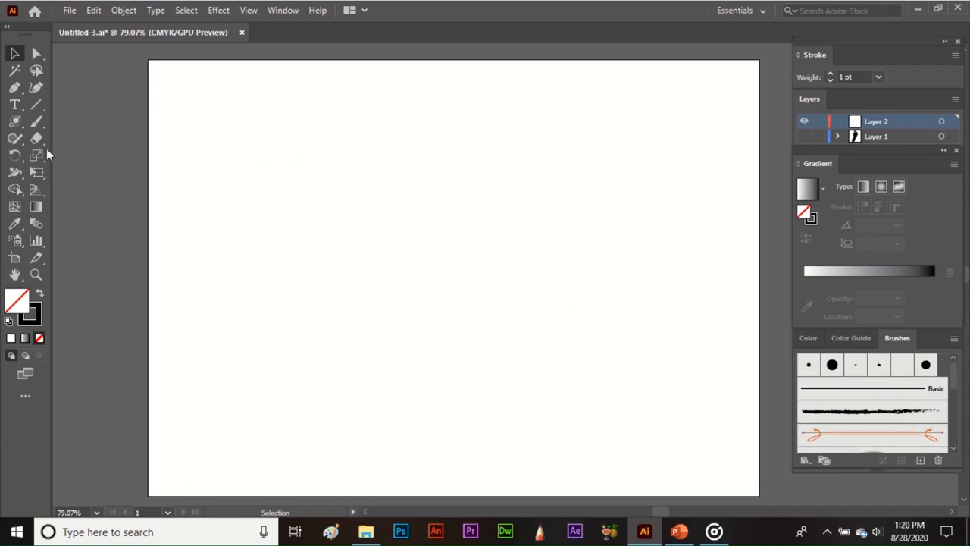
Draw a small upright ellipse, fill it with dark red 8C2828 and place a copy just to its right
{"action": "left_click_drag", "start_coordinate": [14, 121], "coordinate": [47, 156]}
{"action": "left_click_drag", "start_coordinate": [218, 207], "coordinate": [260, 259]}
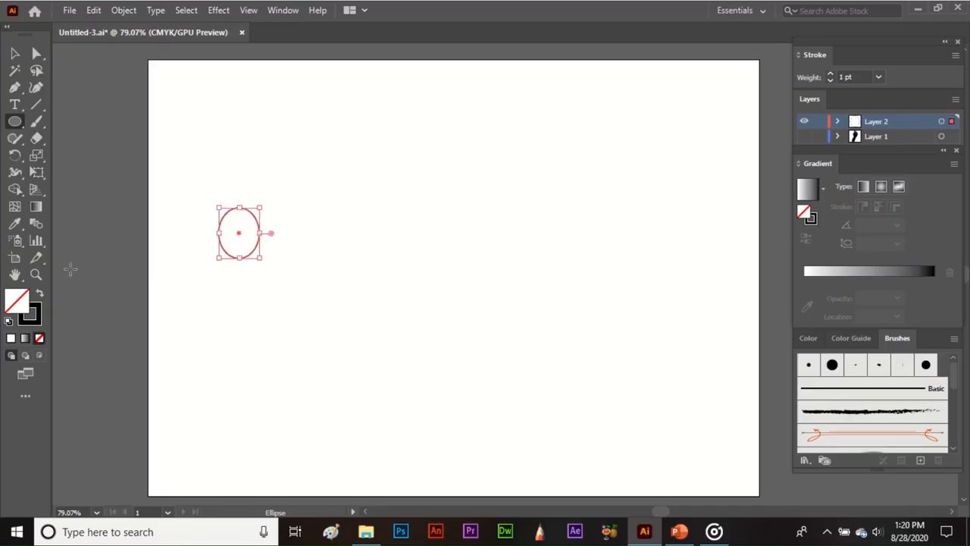
{"action": "double_click", "coordinate": [17, 305]}
{"action": "left_click_drag", "start_coordinate": [338, 284], "coordinate": [402, 295]}
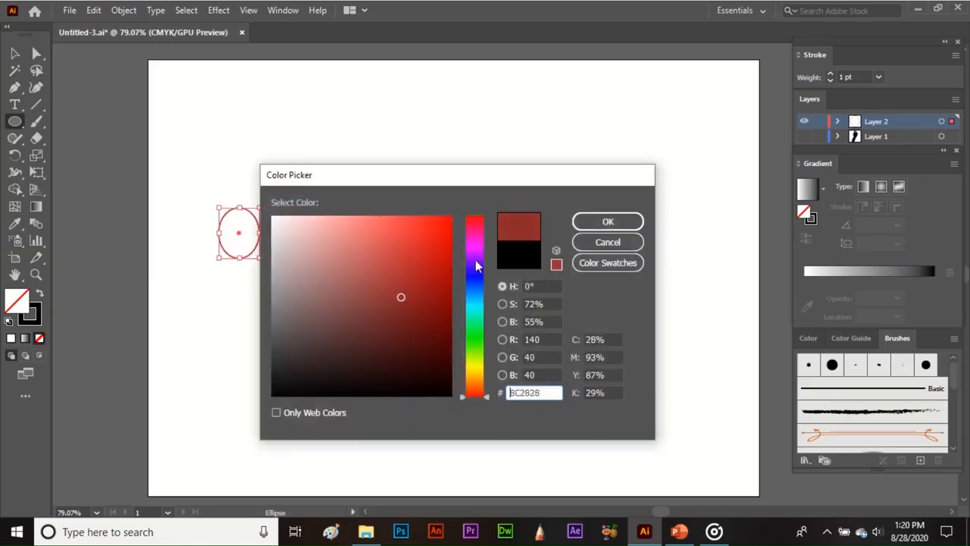
{"action": "left_click", "coordinate": [603, 227]}
{"action": "key", "text": "v"}
{"action": "left_click_drag", "start_coordinate": [244, 247], "coordinate": [293, 250]}
Select both red ellipses and start a new Pattern Brush from them
{"action": "left_click_drag", "start_coordinate": [200, 191], "coordinate": [322, 268]}
{"action": "mouse_move", "coordinate": [275, 235]}
{"action": "left_mouse_down"}
{"action": "mouse_move", "coordinate": [834, 375]}
{"action": "mouse_move", "coordinate": [888, 413]}
{"action": "left_mouse_up"}
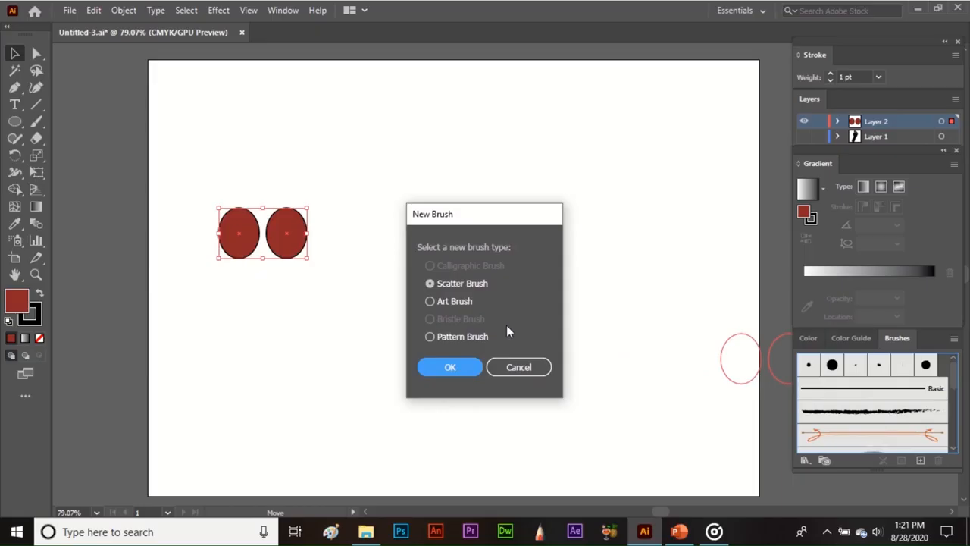
{"action": "left_click", "coordinate": [430, 337]}
{"action": "left_click", "coordinate": [449, 367]}
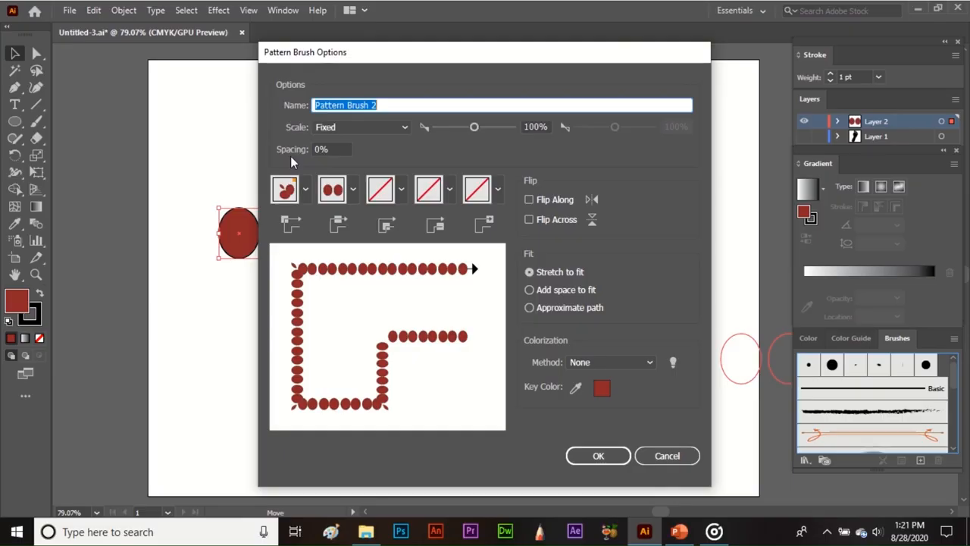
Set the pattern brush spacing to 10%, try Flip Along and Flip Across, leave both off and create the brush
{"action": "left_click", "coordinate": [313, 149]}
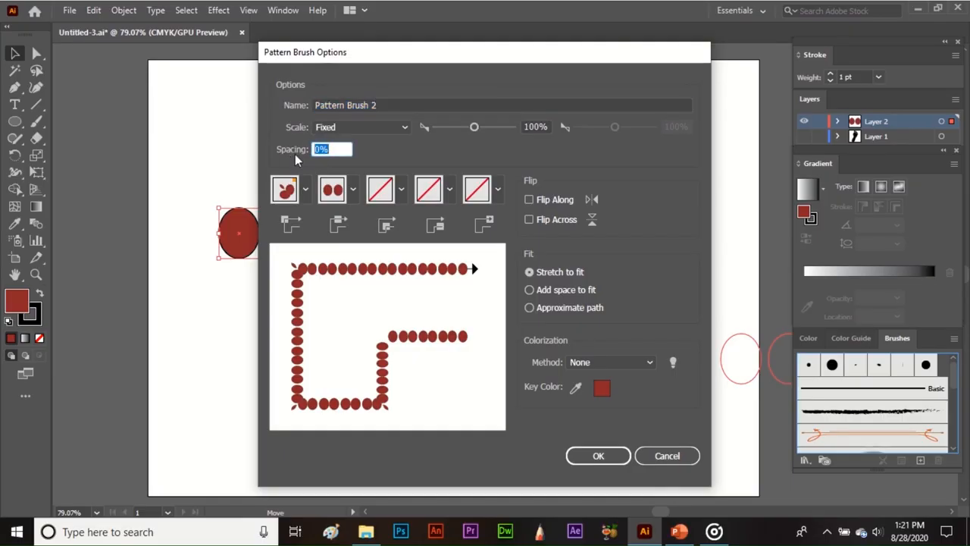
{"action": "type", "text": "10"}
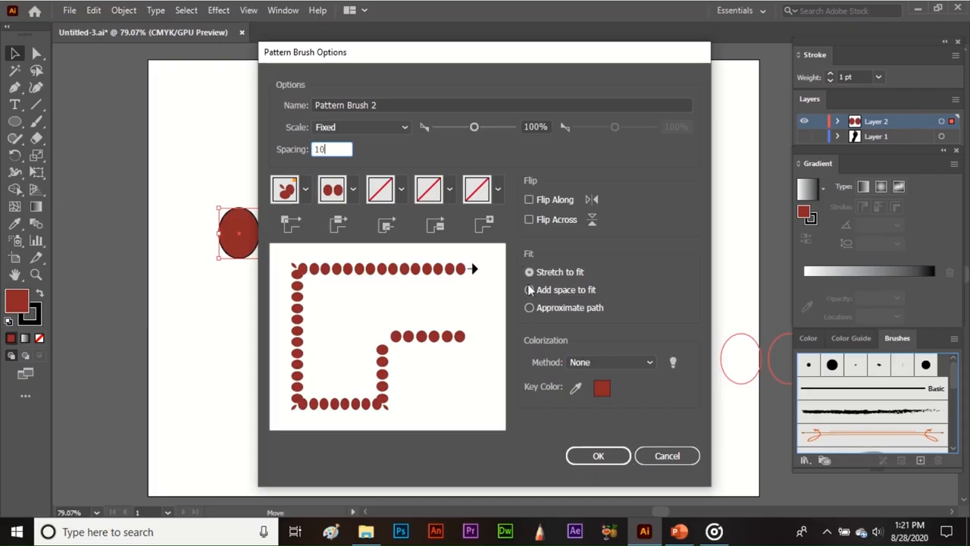
{"action": "left_click", "coordinate": [529, 200]}
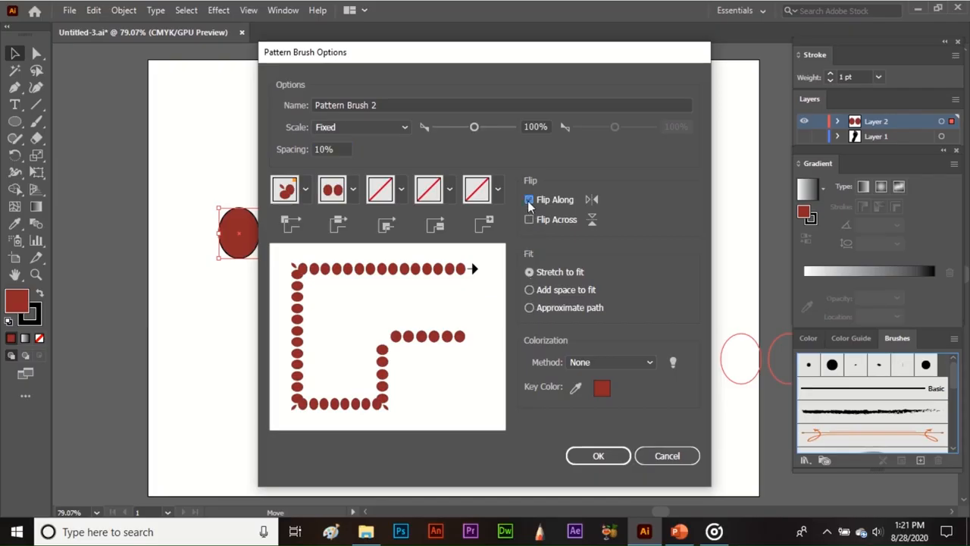
{"action": "left_click", "coordinate": [529, 220]}
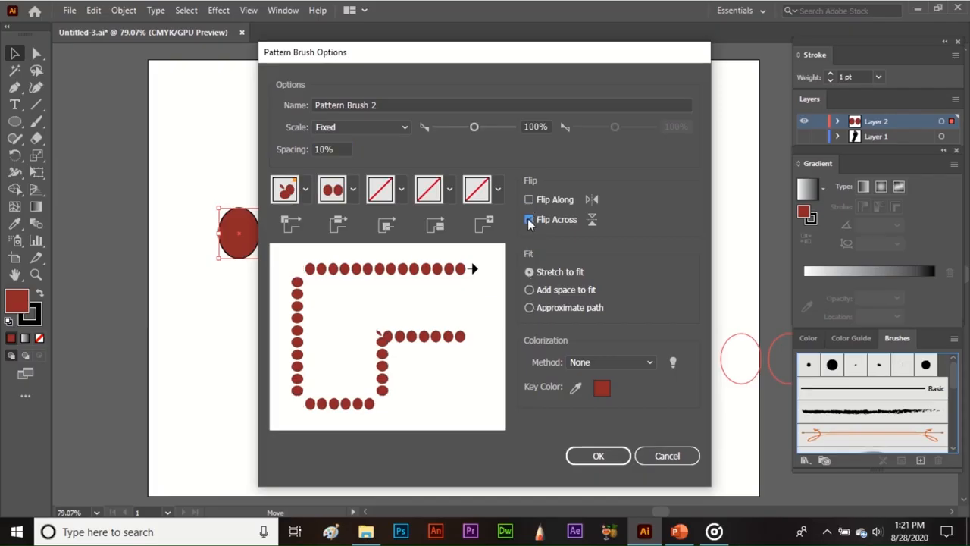
{"action": "left_click", "coordinate": [529, 220]}
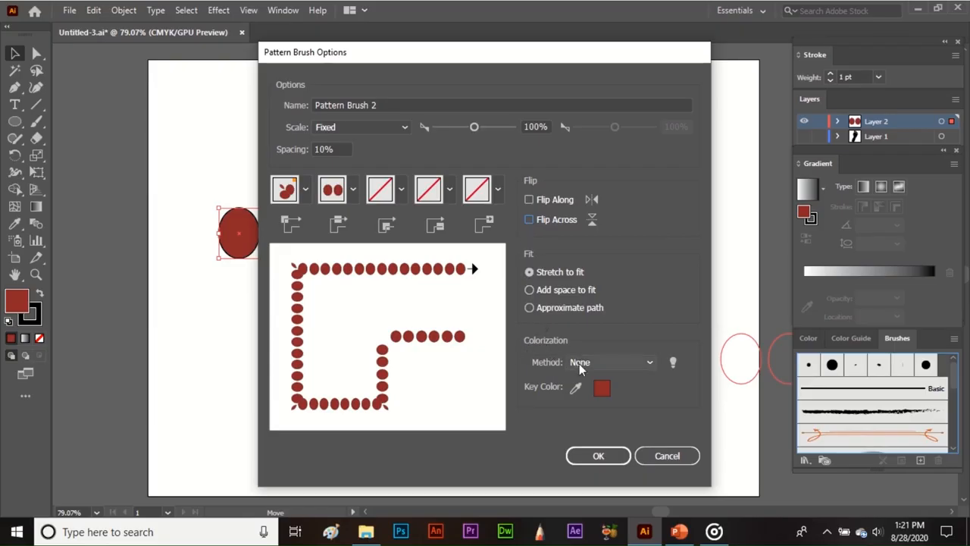
{"action": "left_click", "coordinate": [598, 455]}
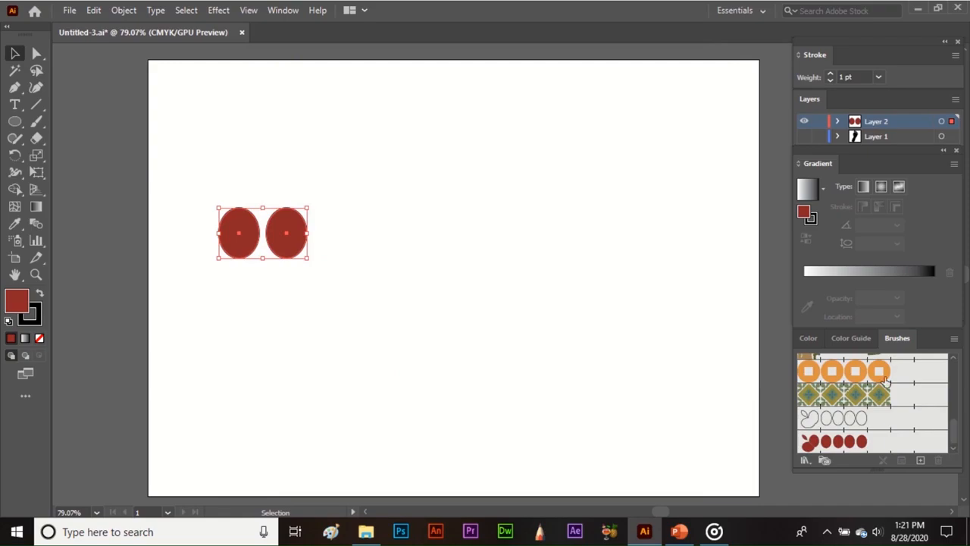
{"action": "left_click", "coordinate": [955, 339]}
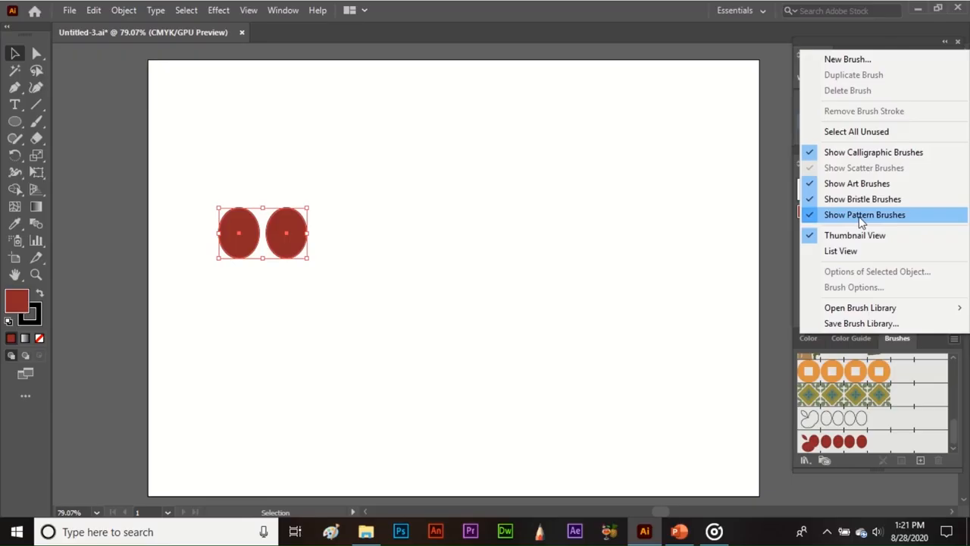
{"action": "left_click", "coordinate": [780, 397]}
Deselect the ellipses, choose the new red ellipse pattern brush and paint a large frame open on the left and a wavy vertical stroke
{"action": "left_click", "coordinate": [780, 396]}
{"action": "left_click", "coordinate": [849, 442]}
{"action": "key", "text": "b"}
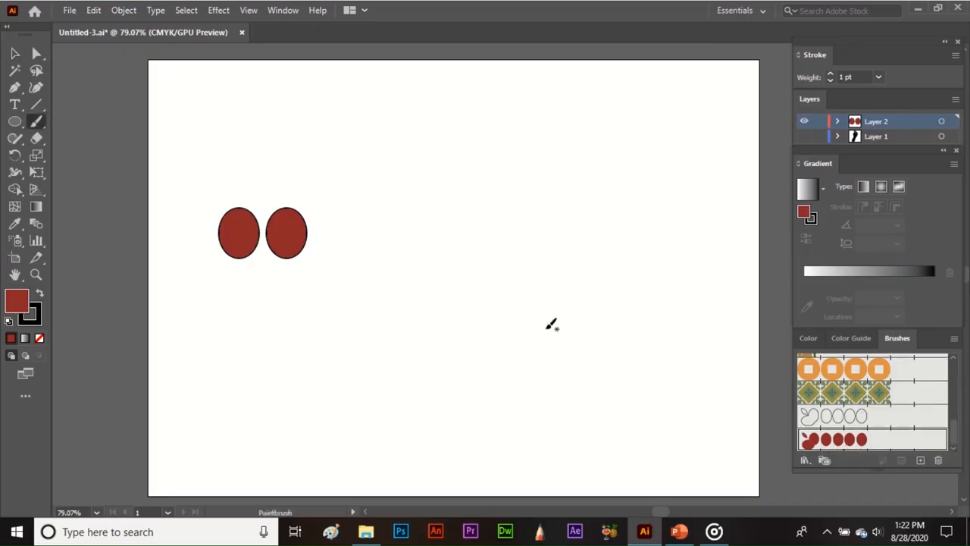
{"action": "mouse_move", "coordinate": [231, 95]}
{"action": "left_mouse_down"}
{"action": "mouse_move", "coordinate": [538, 100]}
{"action": "mouse_move", "coordinate": [553, 114]}
{"action": "mouse_move", "coordinate": [576, 384]}
{"action": "mouse_move", "coordinate": [430, 391]}
{"action": "mouse_move", "coordinate": [266, 372]}
{"action": "left_mouse_up"}
{"action": "left_click_drag", "start_coordinate": [697, 148], "coordinate": [698, 414]}
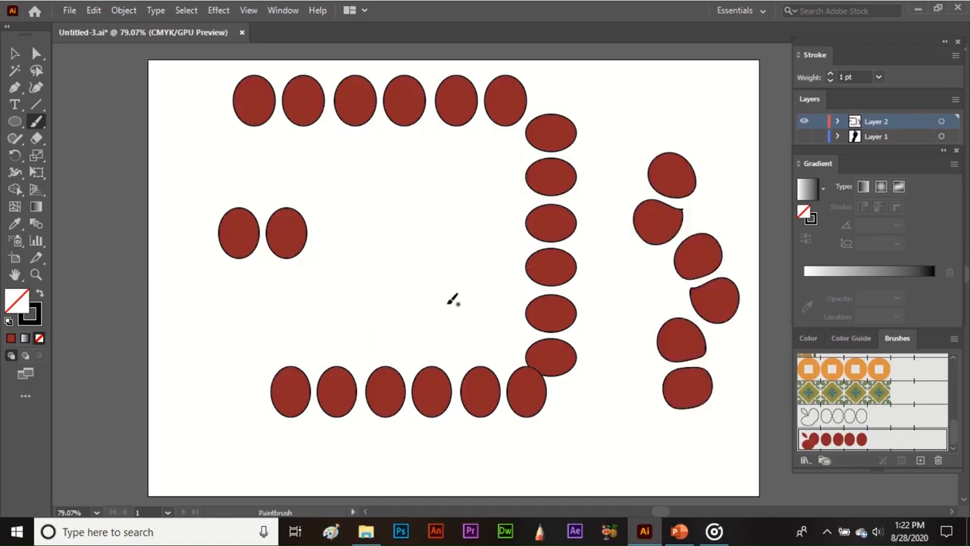
Select all the red ellipse brush artwork on the artboard and delete it
{"action": "key", "text": "v"}
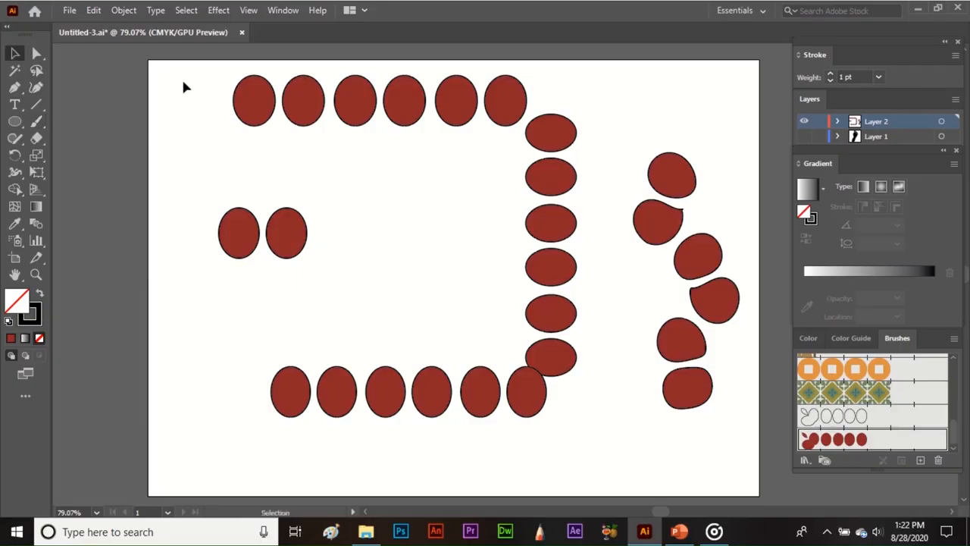
{"action": "left_click_drag", "start_coordinate": [169, 70], "coordinate": [744, 474]}
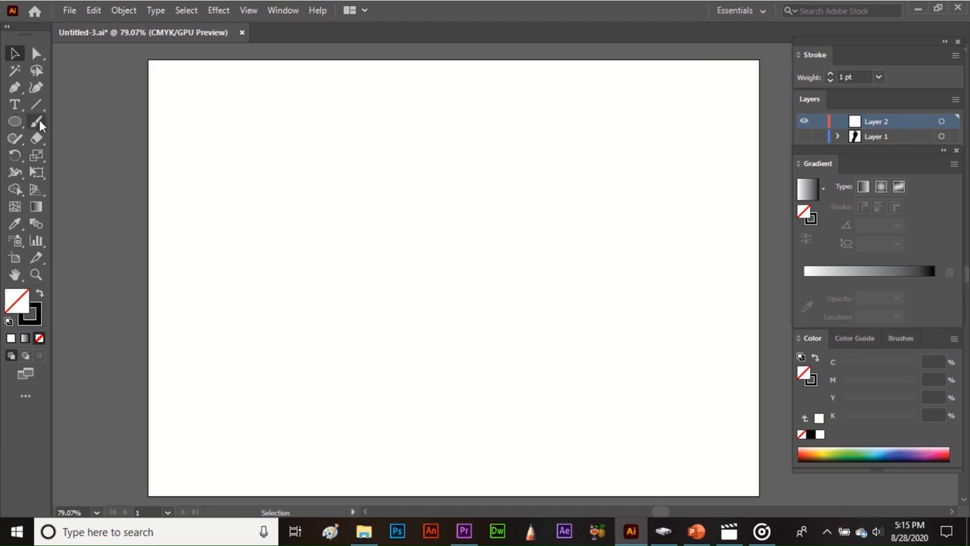
With the Blob Brush tool, enlarge the brush tip and paint a wavy black stroke diagonally down from the artboard's upper left
{"action": "left_click", "coordinate": [39, 120]}
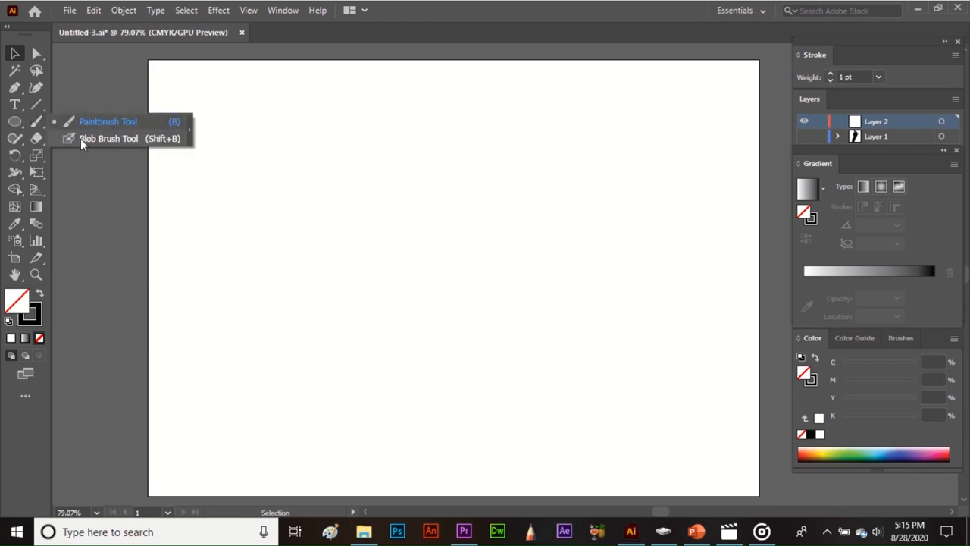
{"action": "left_click", "coordinate": [156, 138]}
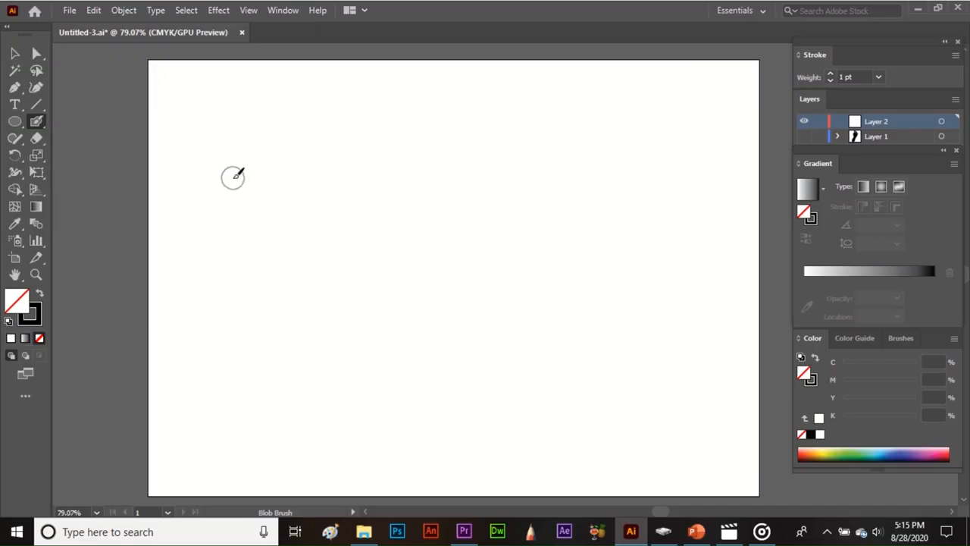
{"action": "key", "text": "bracketright"}
{"action": "key", "text": "bracketright"}
{"action": "key", "text": "bracketright"}
{"action": "key", "text": "bracketright"}
{"action": "key", "text": "bracketright"}
{"action": "key", "text": "bracketright"}
{"action": "key", "text": "bracketright"}
{"action": "key", "text": "bracketright"}
{"action": "key", "text": "bracketright"}
{"action": "key", "text": "bracketright"}
{"action": "key", "text": "bracketright"}
{"action": "key", "text": "bracketright"}
{"action": "key", "text": "bracketright"}
{"action": "key", "text": "bracketright"}
{"action": "key", "text": "bracketright"}
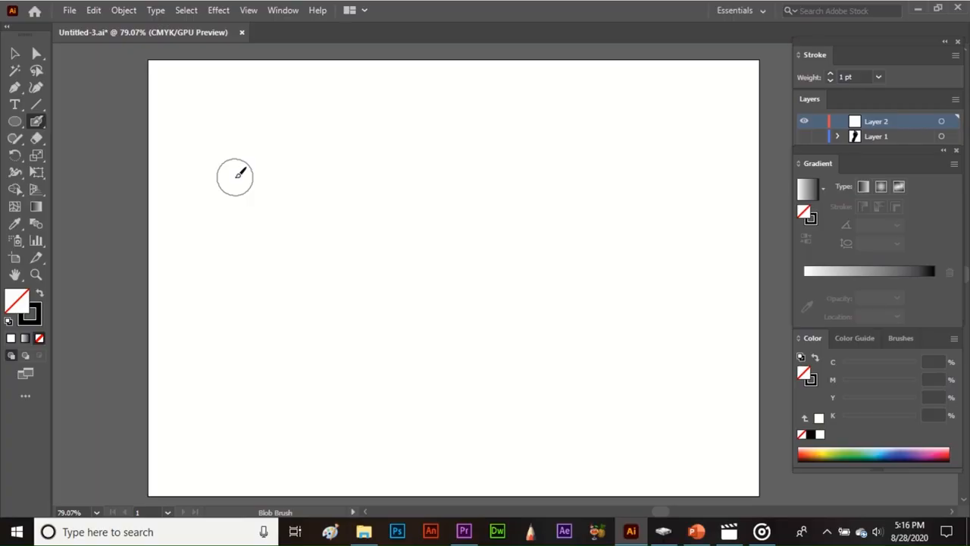
{"action": "mouse_move", "coordinate": [235, 177]}
{"action": "left_mouse_down"}
{"action": "mouse_move", "coordinate": [321, 247]}
{"action": "mouse_move", "coordinate": [457, 415]}
{"action": "left_mouse_up"}
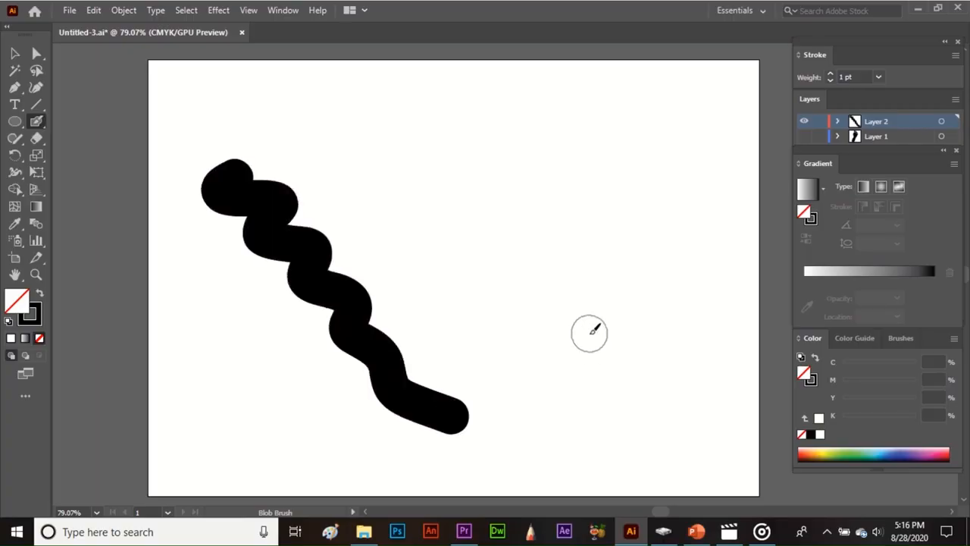
Select the wavy blob stroke and fill it with a dark maroon, about C 38, M 96, Y 69, K 57
{"action": "key", "text": "v"}
{"action": "left_click", "coordinate": [362, 302]}
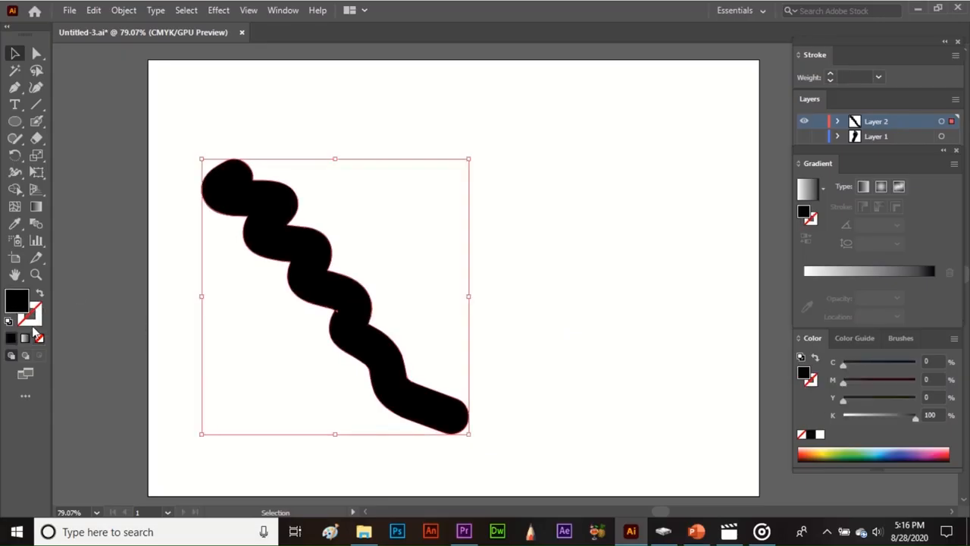
{"action": "double_click", "coordinate": [19, 307]}
{"action": "left_click", "coordinate": [431, 334]}
{"action": "left_click", "coordinate": [599, 223]}
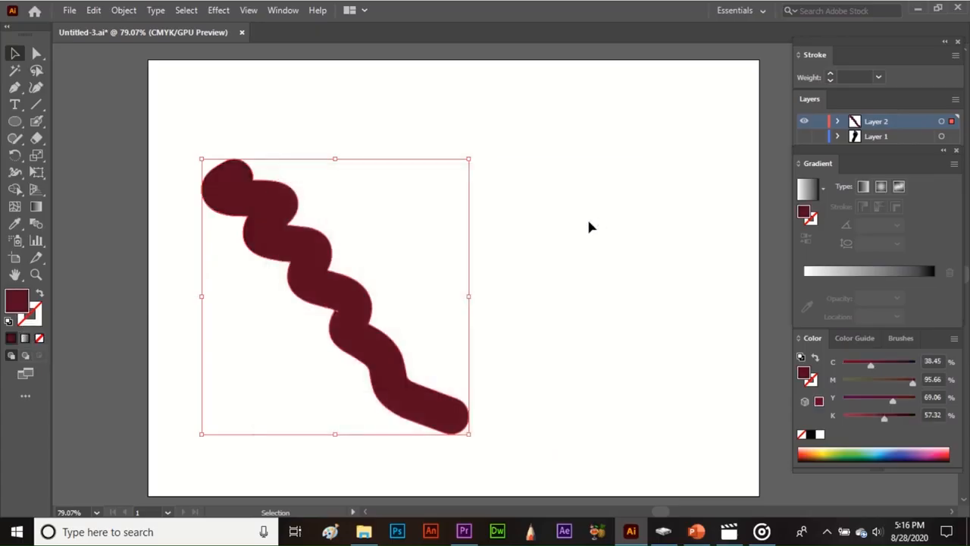
Give the maroon blob shape a near-black 0F0005 outline and deselect it
{"action": "double_click", "coordinate": [35, 322]}
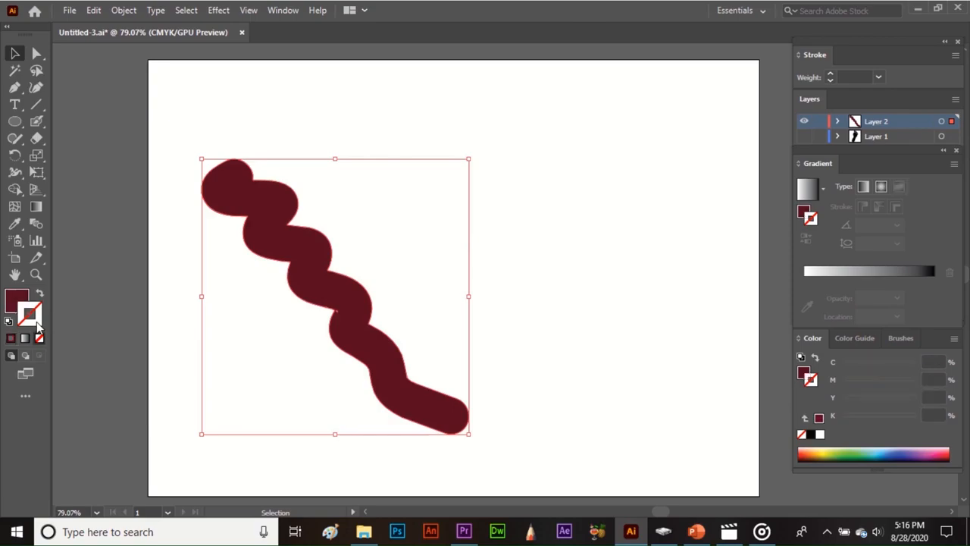
{"action": "left_click", "coordinate": [346, 275]}
{"action": "left_click", "coordinate": [424, 357]}
{"action": "left_click_drag", "start_coordinate": [437, 362], "coordinate": [444, 386]}
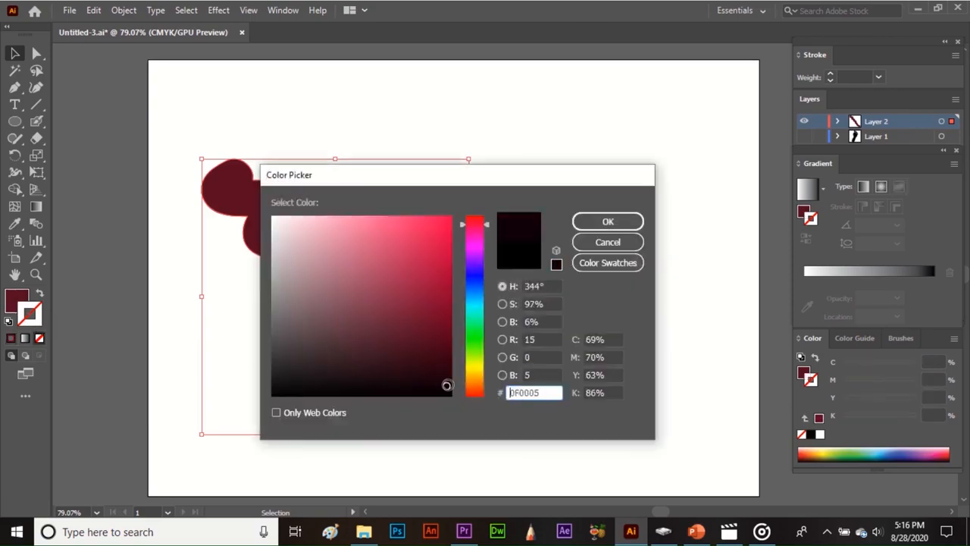
{"action": "left_click", "coordinate": [608, 221]}
{"action": "left_click", "coordinate": [584, 227]}
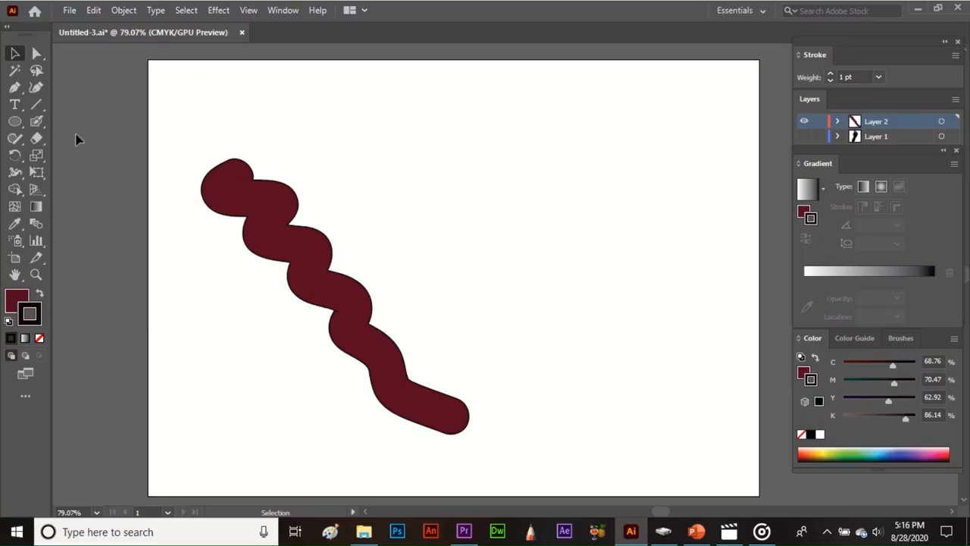
In the Blob Brush options, try a smoother fidelity and set the size to 51 pt, angle to 1° and roundness to 100%
{"action": "double_click", "coordinate": [35, 123]}
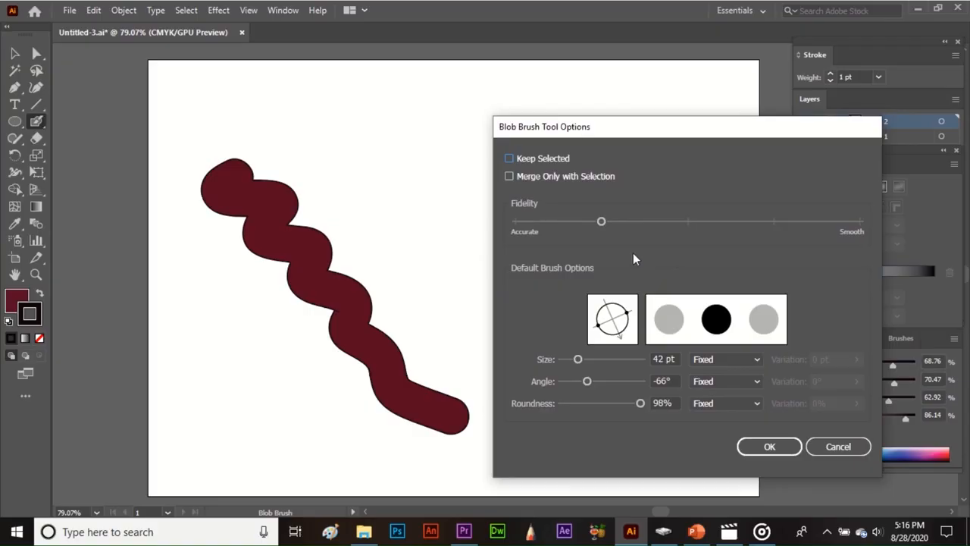
{"action": "left_click_drag", "start_coordinate": [603, 221], "coordinate": [769, 227]}
{"action": "mouse_move", "coordinate": [579, 359]}
{"action": "left_mouse_down"}
{"action": "mouse_move", "coordinate": [624, 359]}
{"action": "mouse_move", "coordinate": [582, 359]}
{"action": "mouse_move", "coordinate": [584, 381]}
{"action": "mouse_move", "coordinate": [568, 385]}
{"action": "mouse_move", "coordinate": [600, 384]}
{"action": "mouse_move", "coordinate": [613, 404]}
{"action": "mouse_move", "coordinate": [587, 408]}
{"action": "mouse_move", "coordinate": [642, 410]}
{"action": "left_mouse_up"}
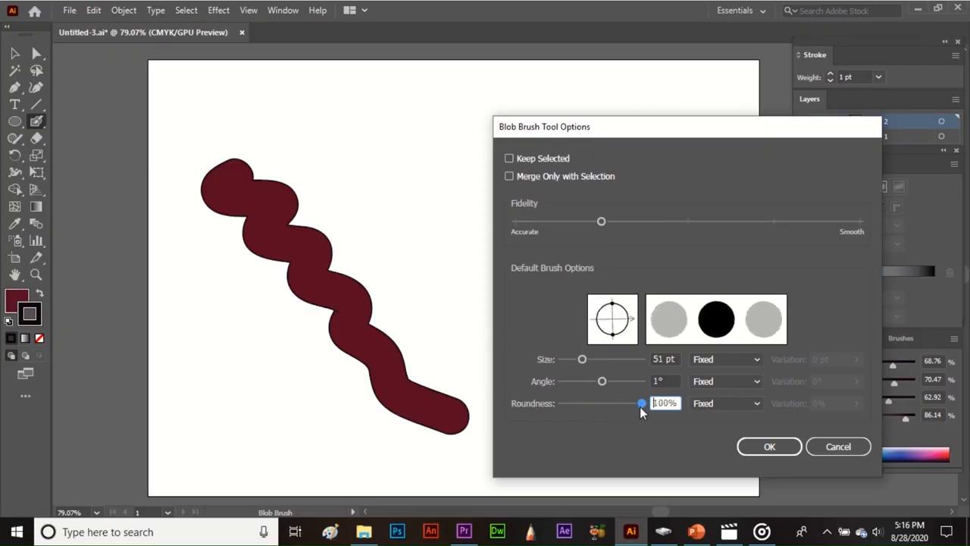
{"action": "left_click", "coordinate": [745, 446]}
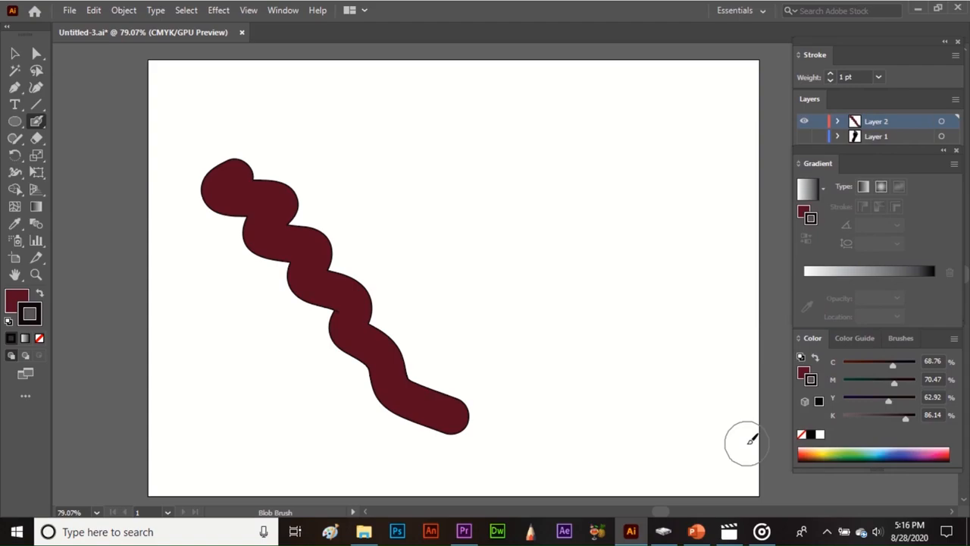
Select the whole wavy maroon blob shape on the artboard
{"action": "key", "text": "v"}
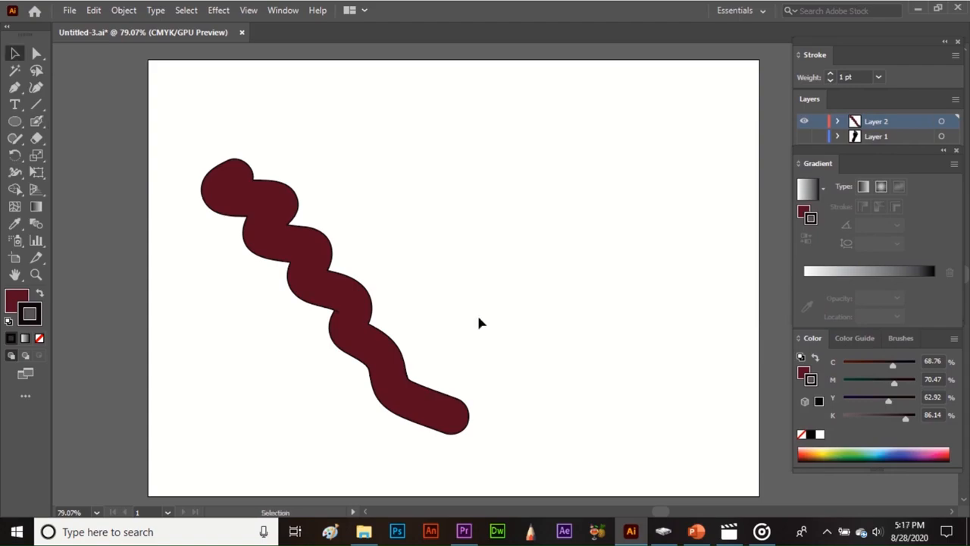
{"action": "left_click_drag", "start_coordinate": [184, 141], "coordinate": [554, 481]}
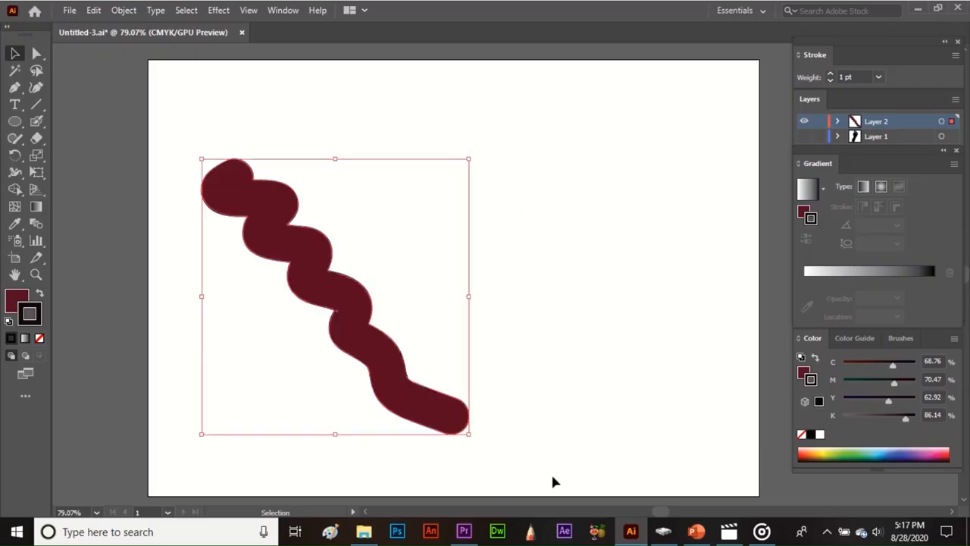